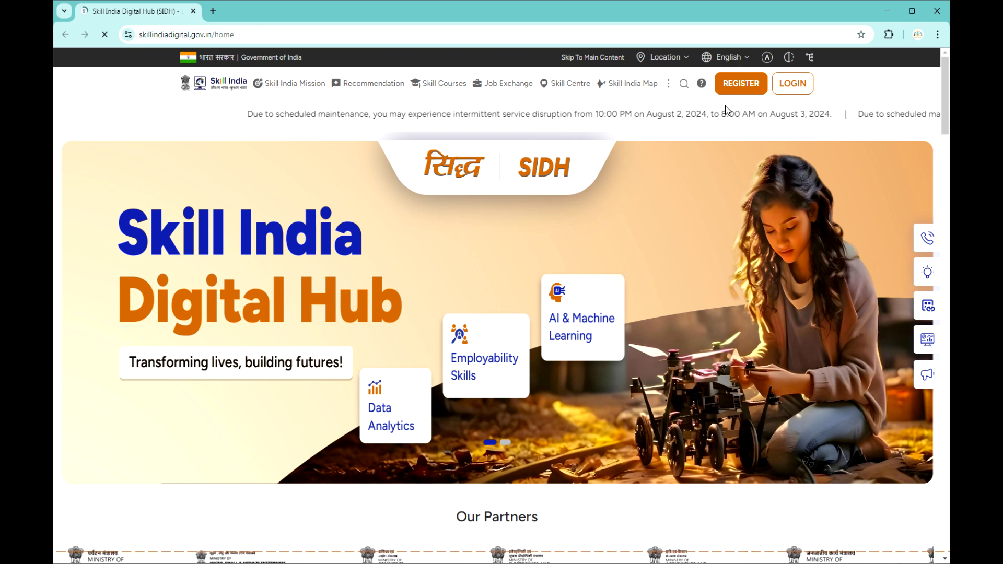
Choose Partner, then Training Partner, as the role to register as
click(736, 85)
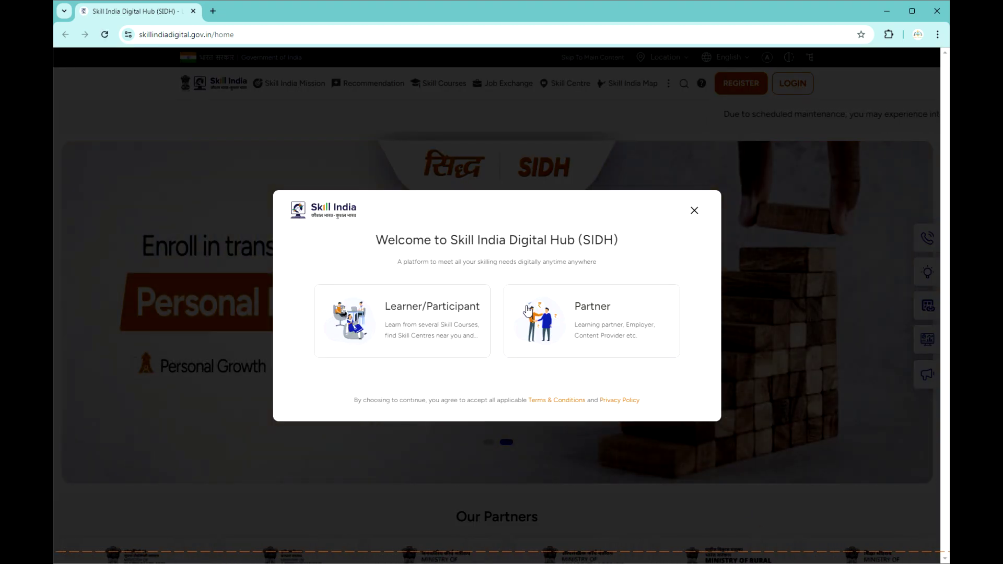
click(520, 310)
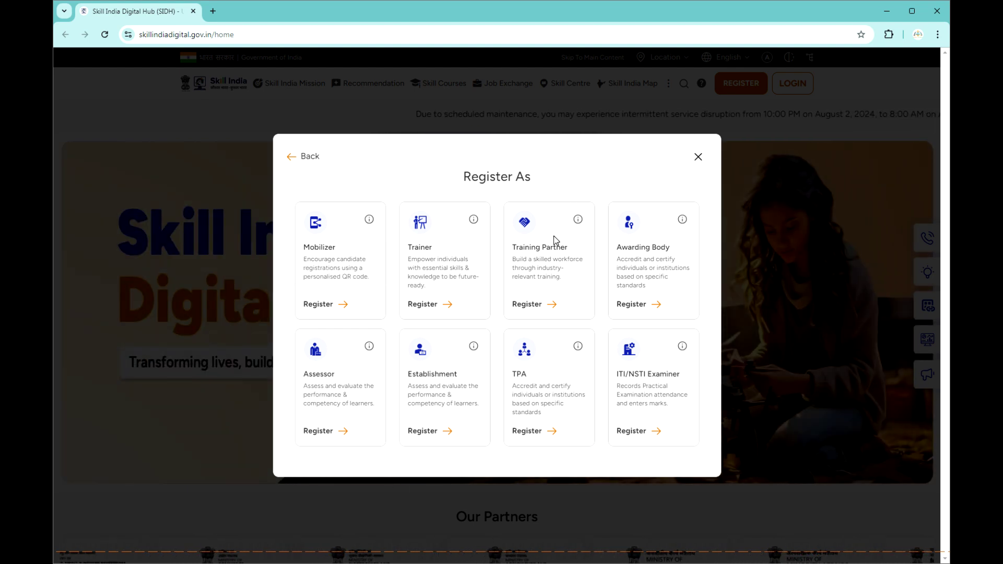
click(549, 305)
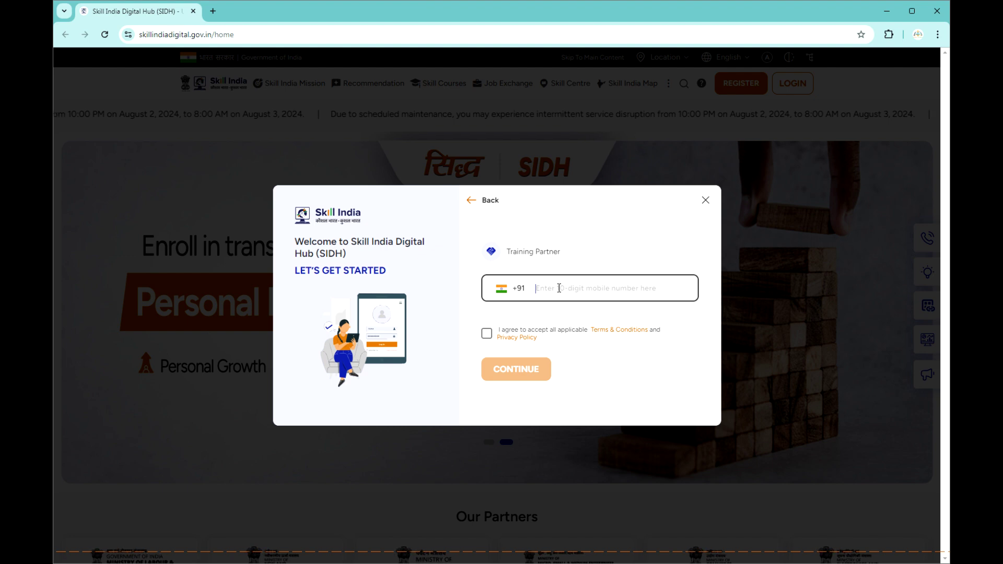
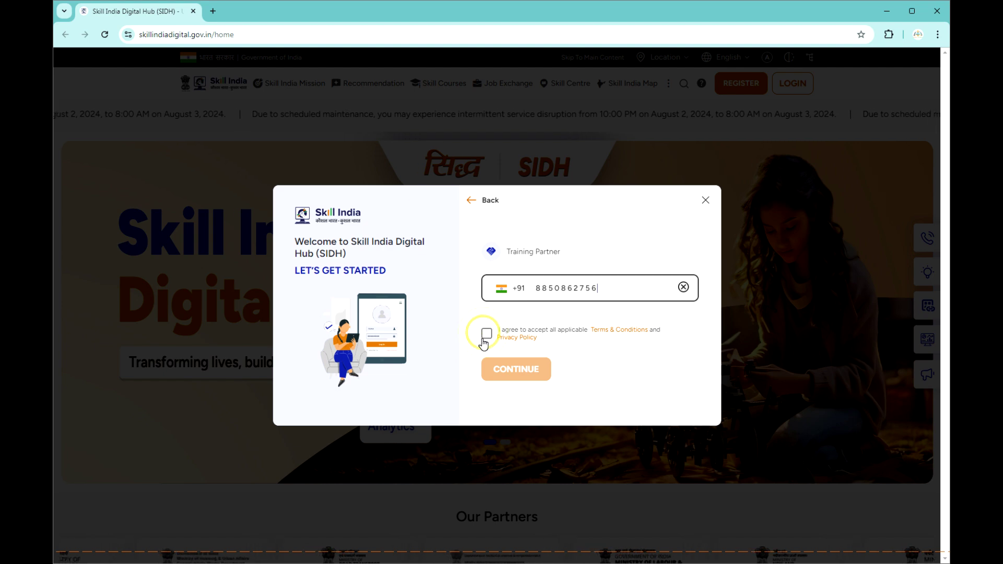
Enter the Training Partner's mobile number, accept the terms, and request the OTP
click(497, 376)
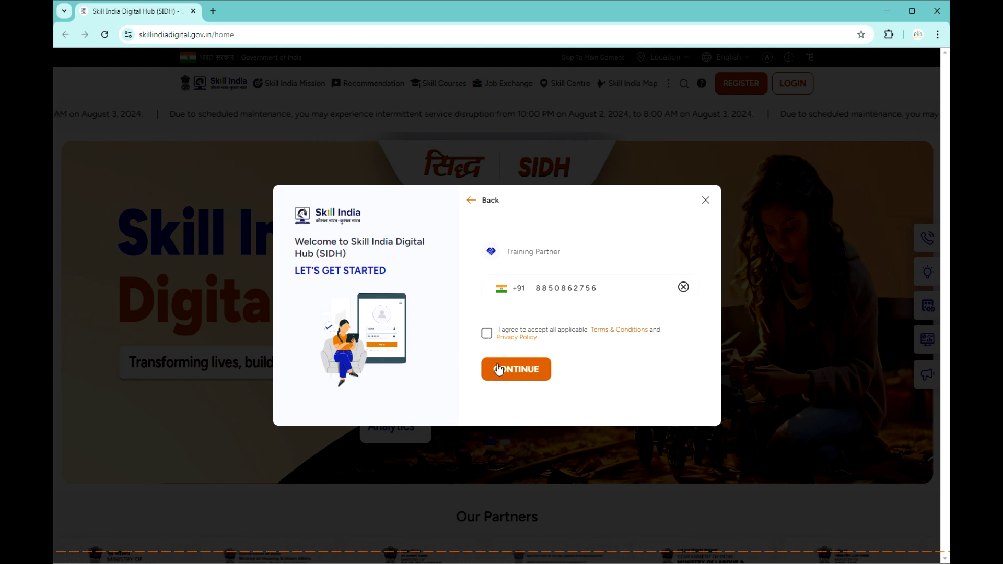
click(486, 334)
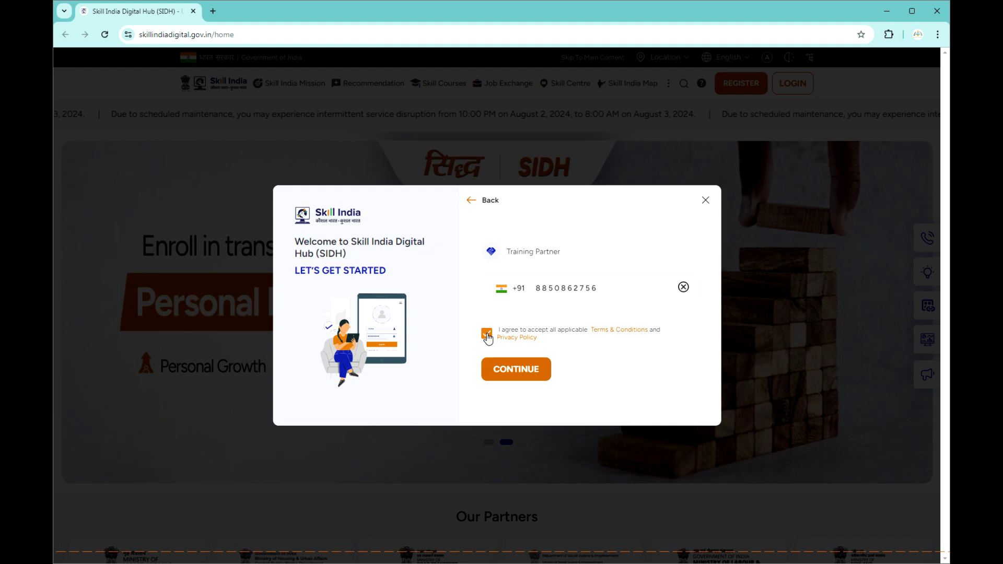
click(532, 377)
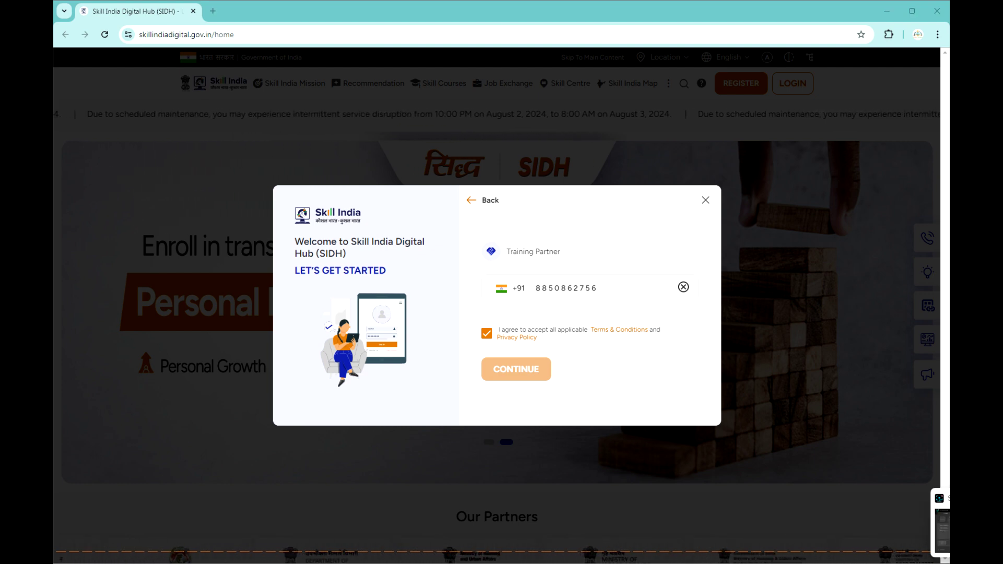
key(Return)
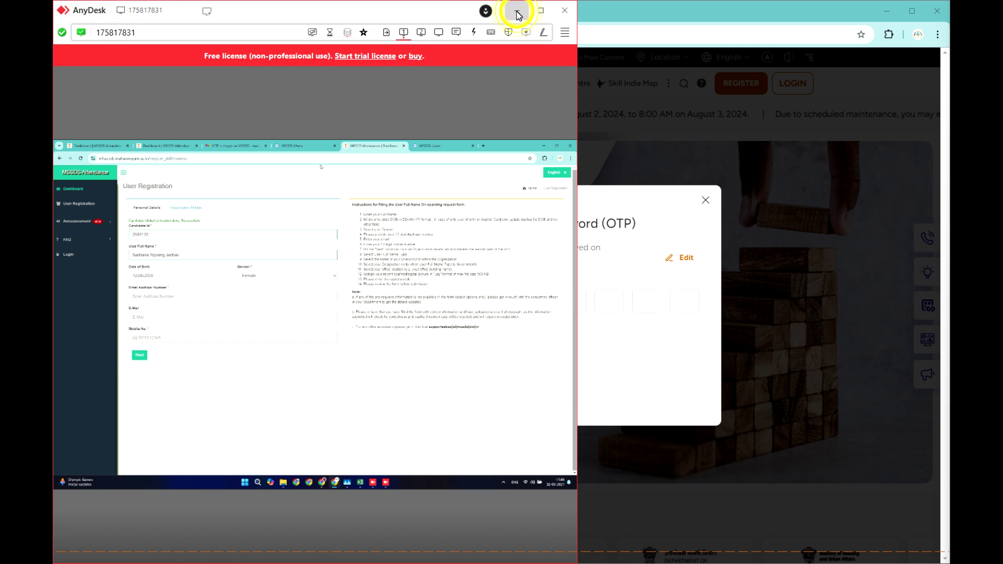
Minimize the AnyDesk window to reveal the SIDH OTP entry screen
click(516, 11)
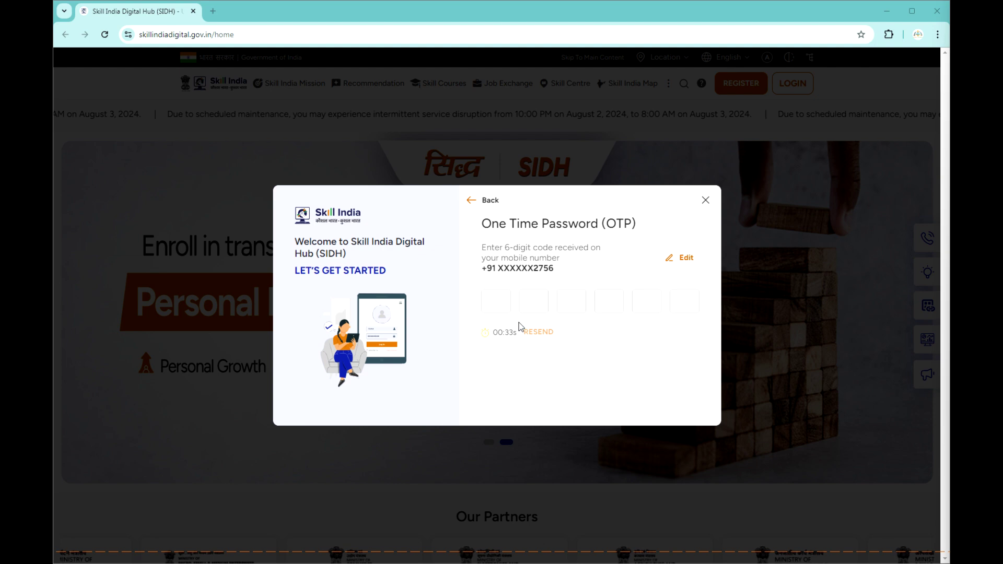
Enter the six-digit SMS code and move to the new-password boxes
click(493, 298)
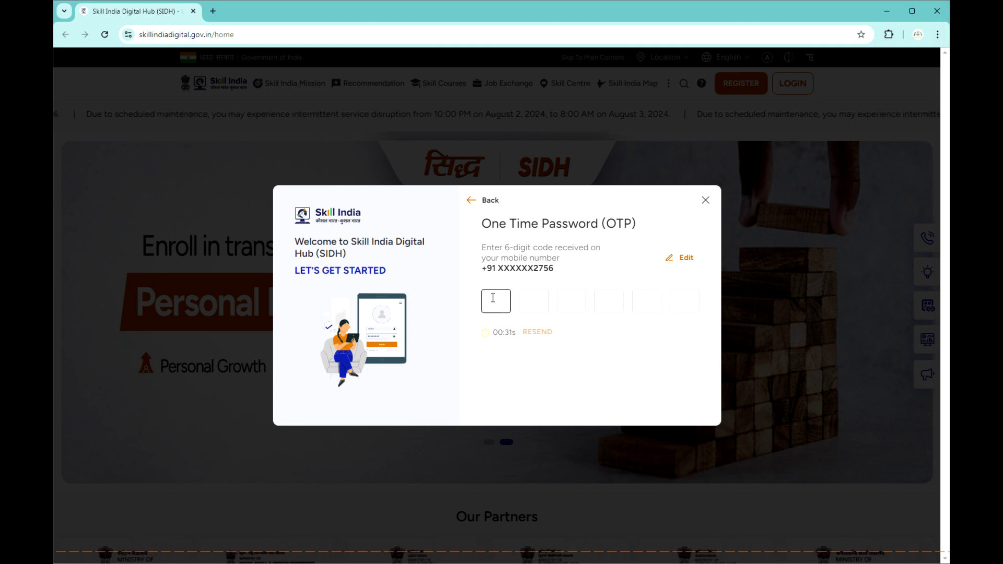
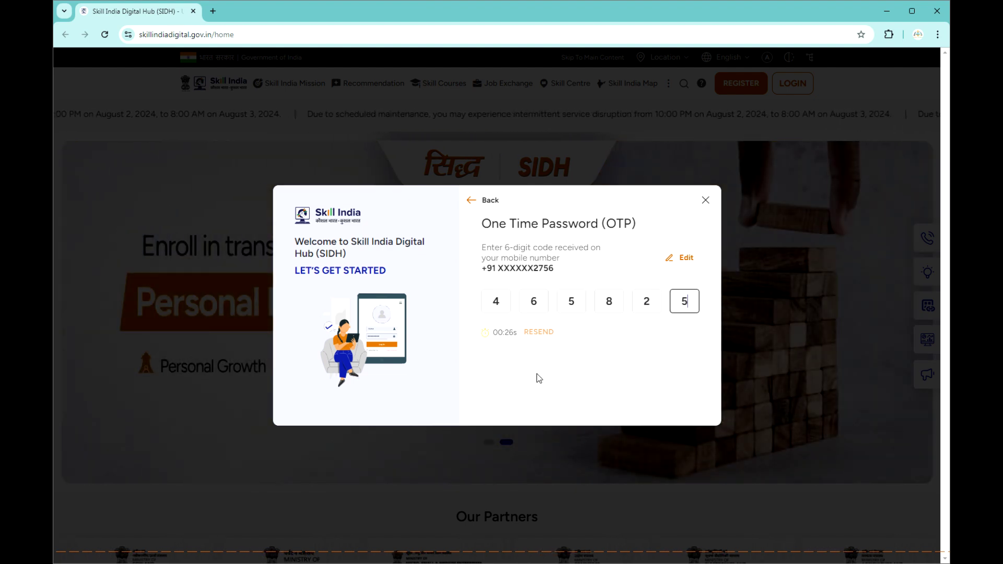
click(493, 306)
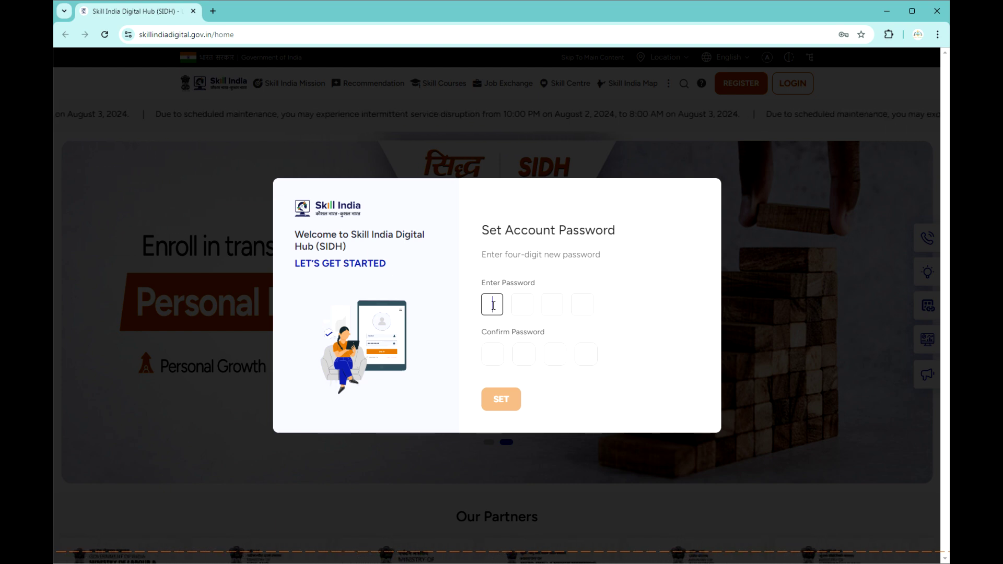
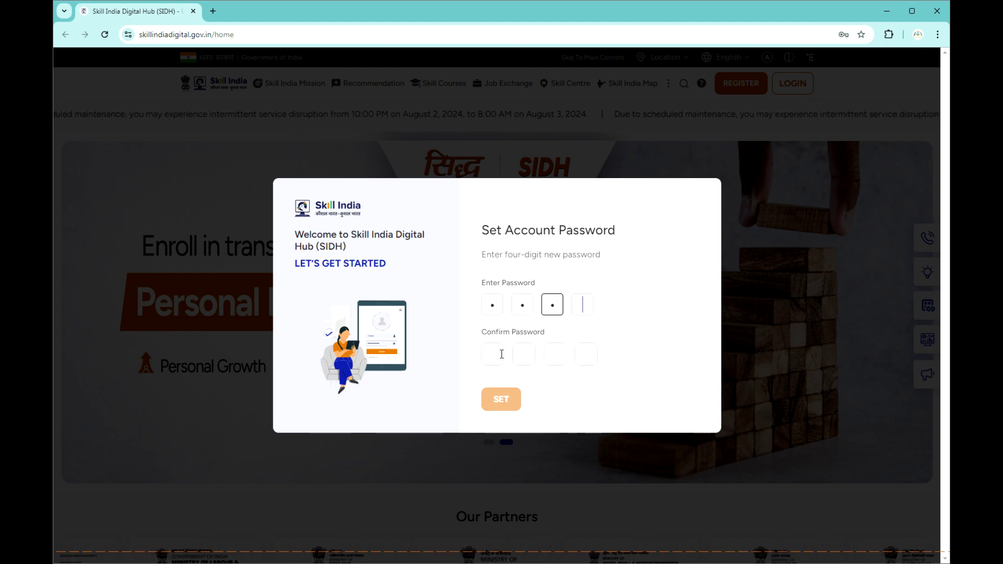
Enter and confirm a new four-digit account password, then submit it
click(500, 356)
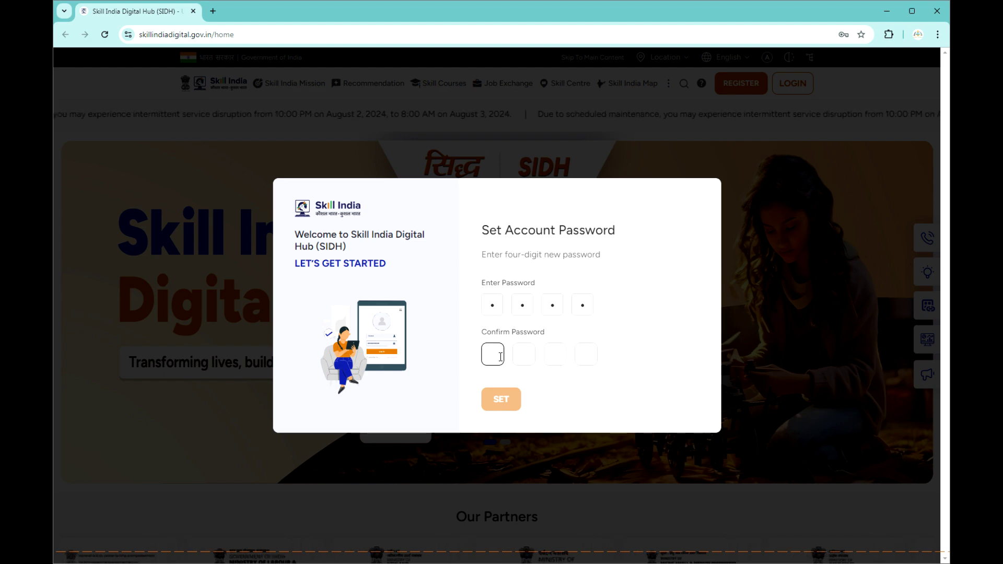
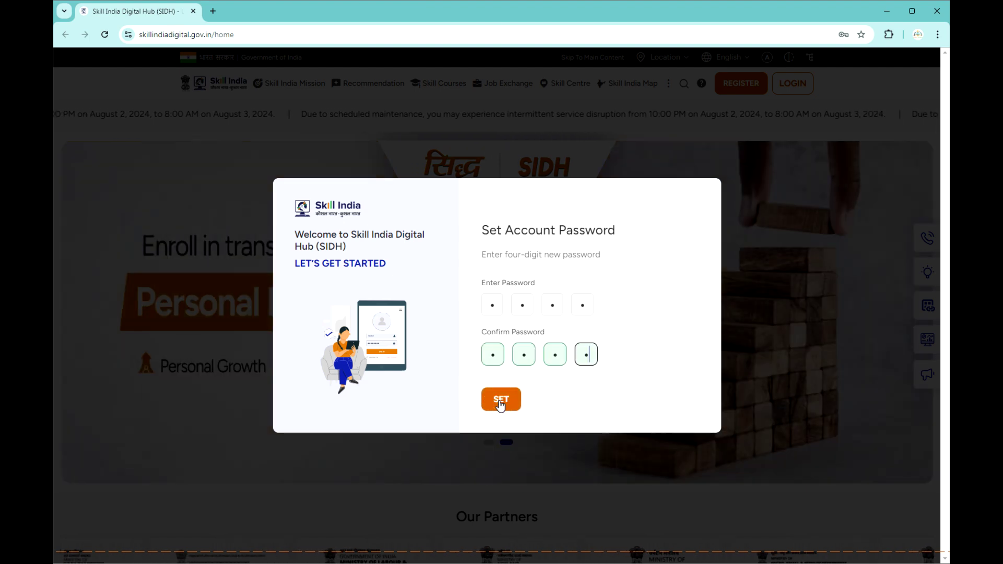
click(499, 400)
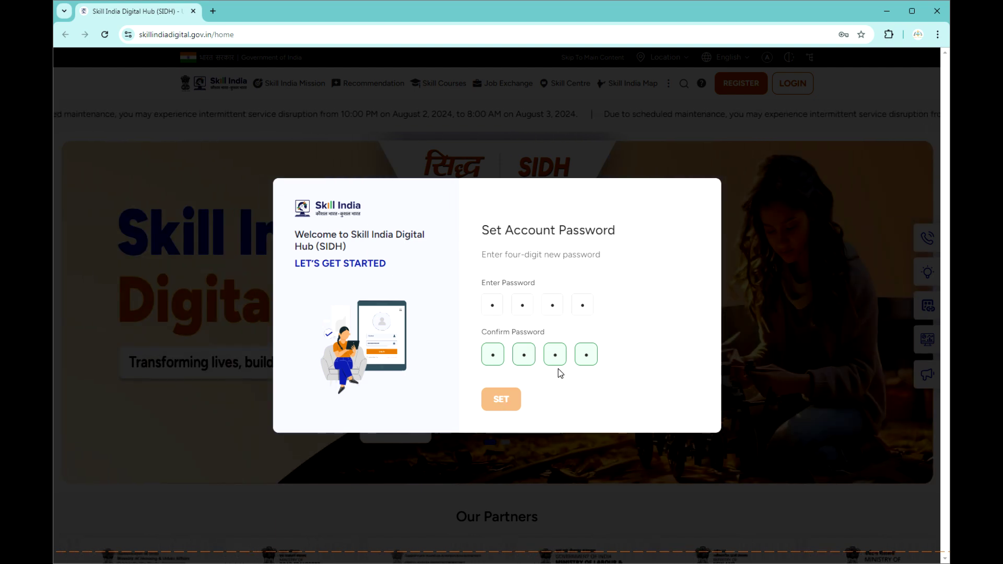
Correct the last digit of the new password and resubmit it
click(583, 305)
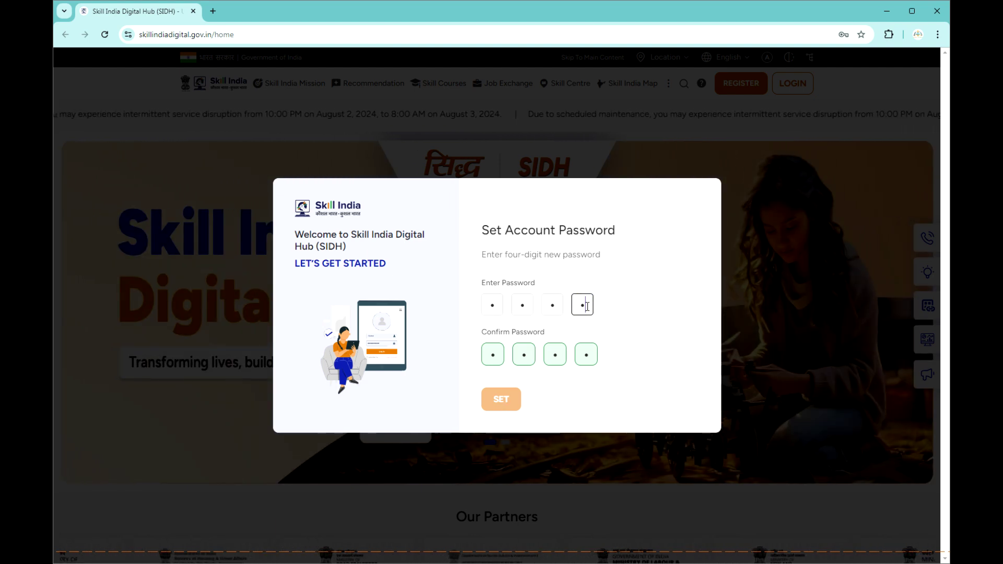
key(BackSpace)
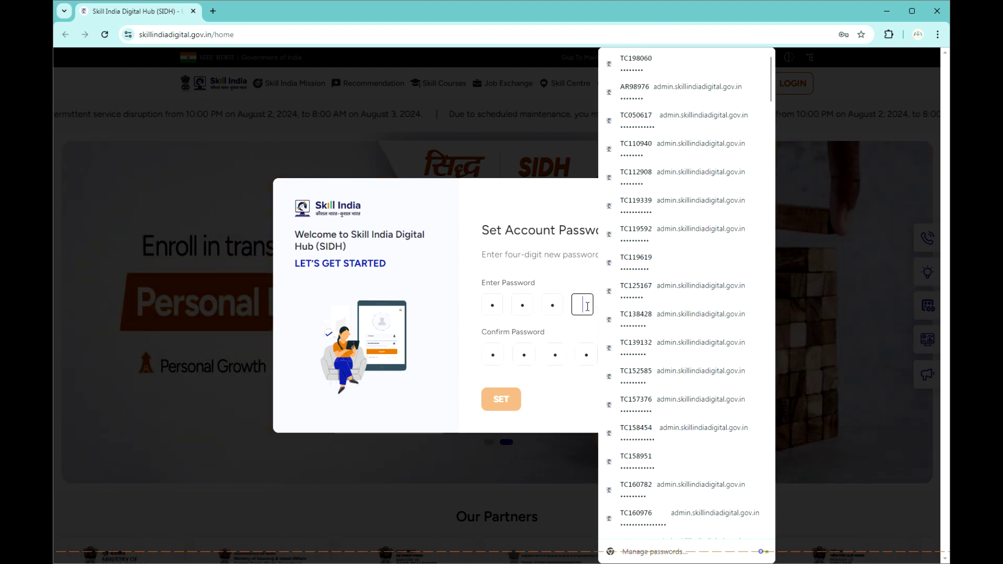
text(•)
click(516, 396)
click(501, 402)
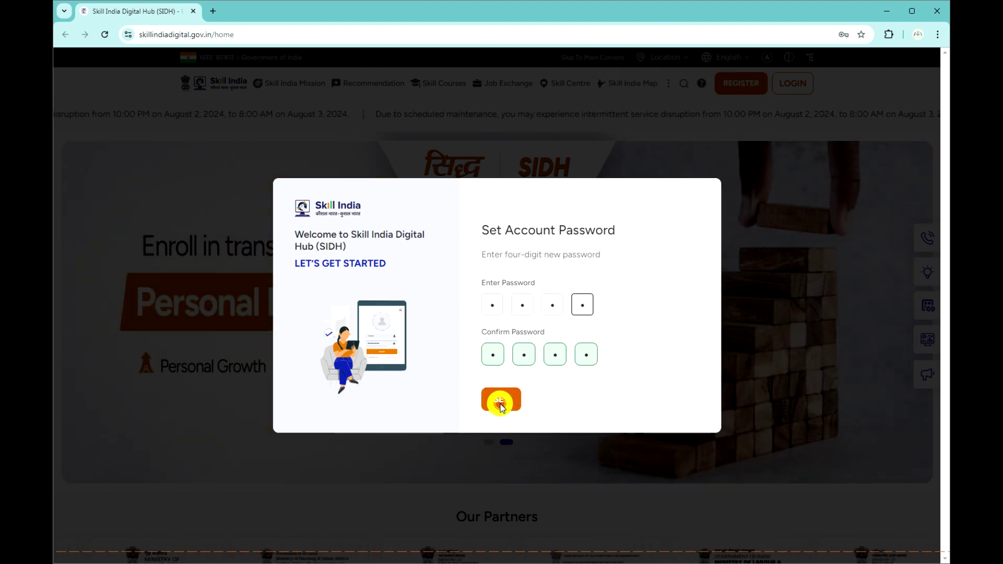
click(501, 403)
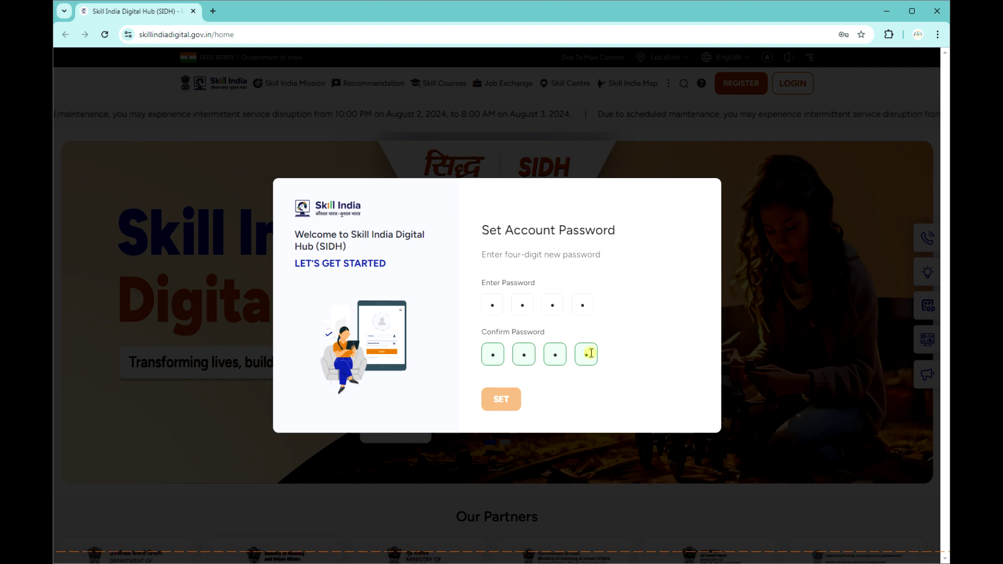
Re-enter the final password digits, resubmit, and dismiss the 'Spoc already exist' error
key(BackSpace)
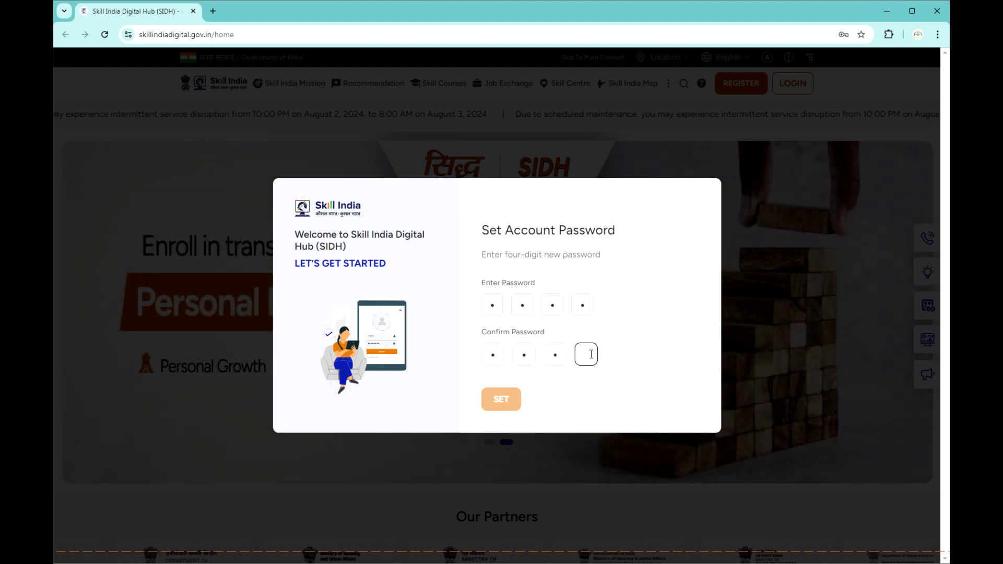
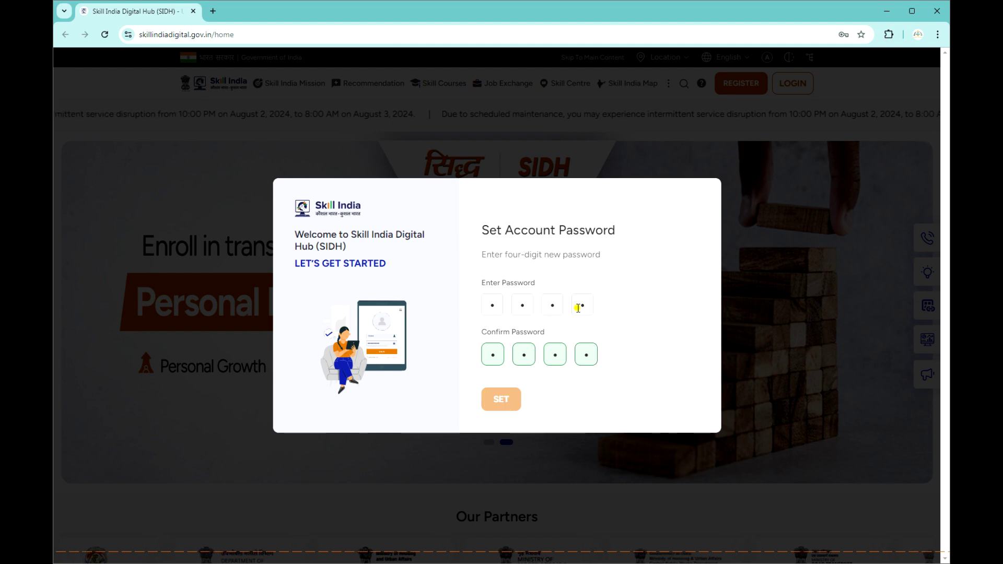
click(579, 307)
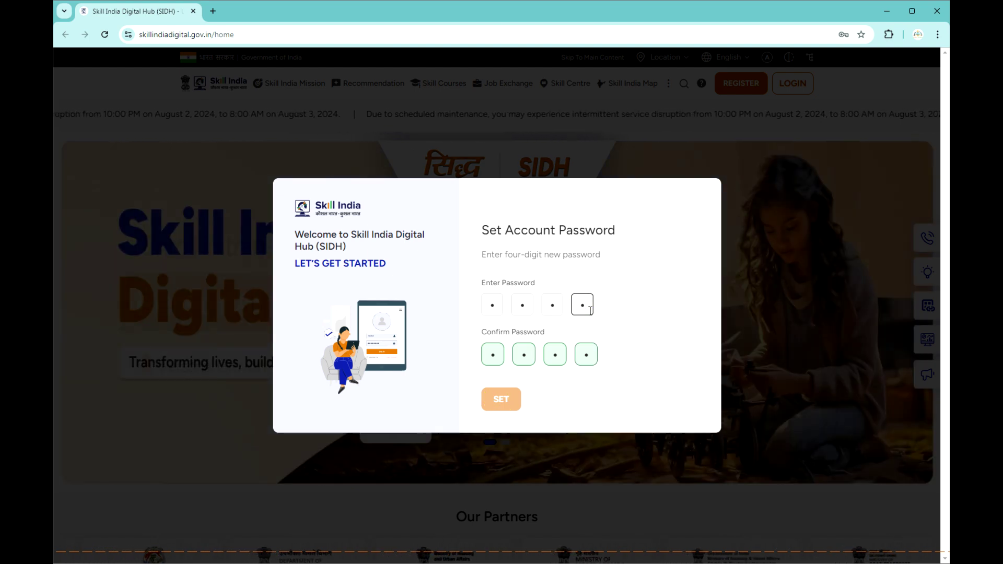
text(1)
click(648, 382)
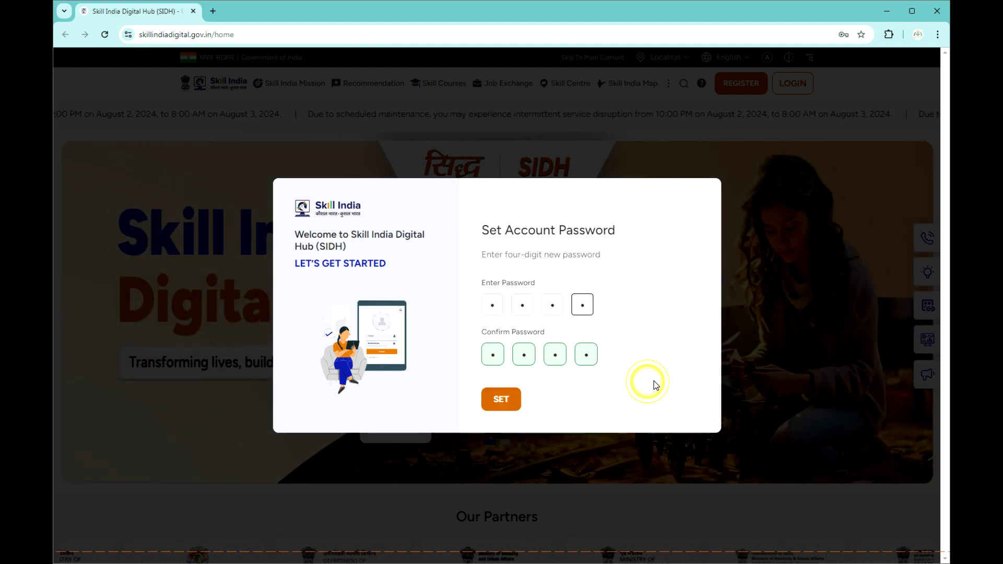
click(487, 402)
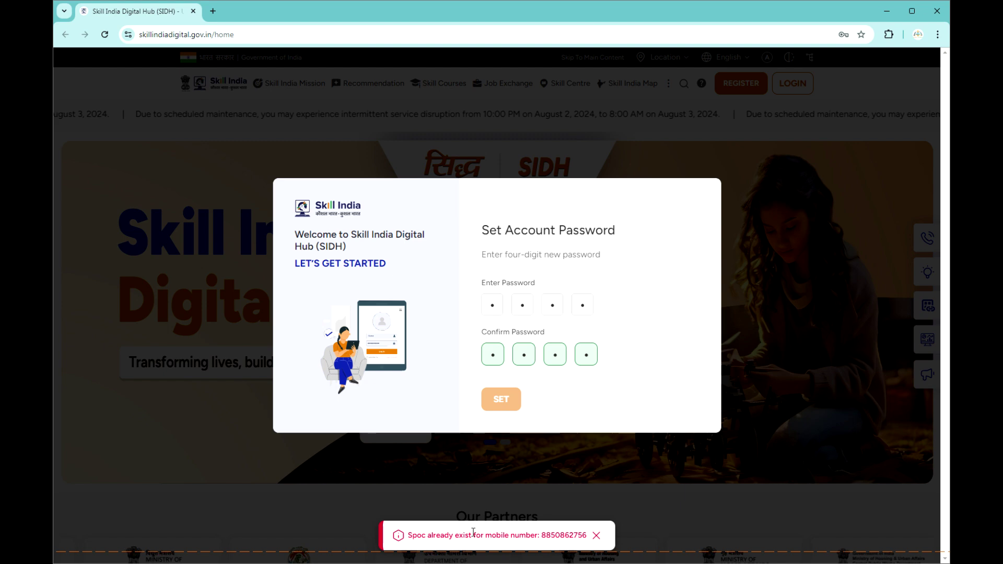
click(597, 535)
Reload the SIDH page and close the welcome dialog
click(291, 152)
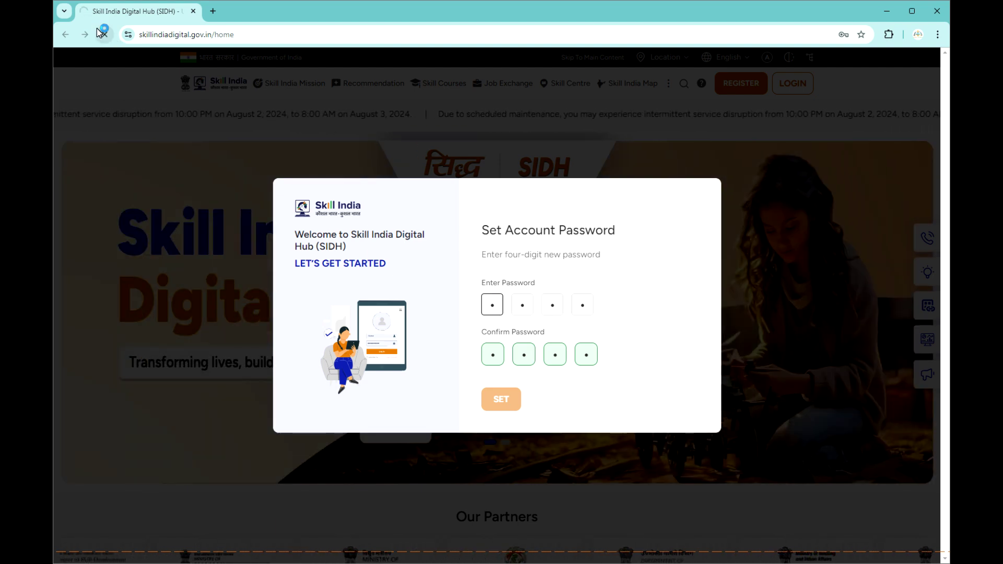
click(99, 33)
click(417, 238)
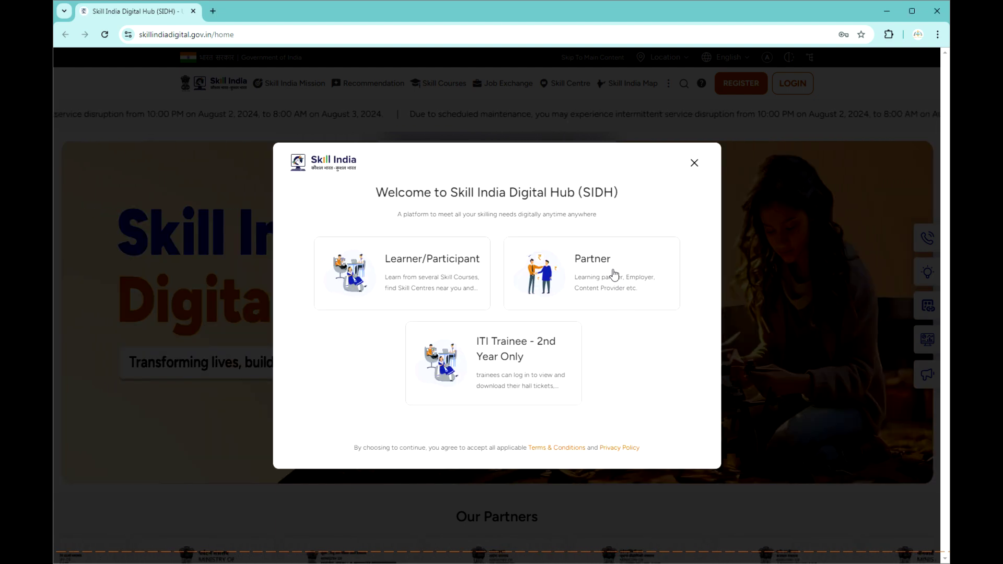
click(694, 163)
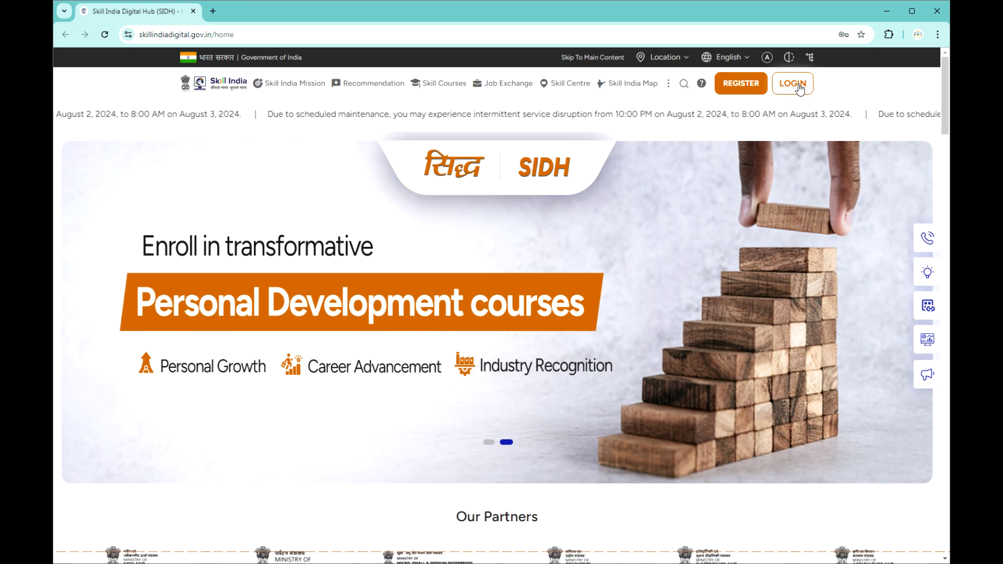
Start a login as Partner and pick the Training Partner role
click(798, 86)
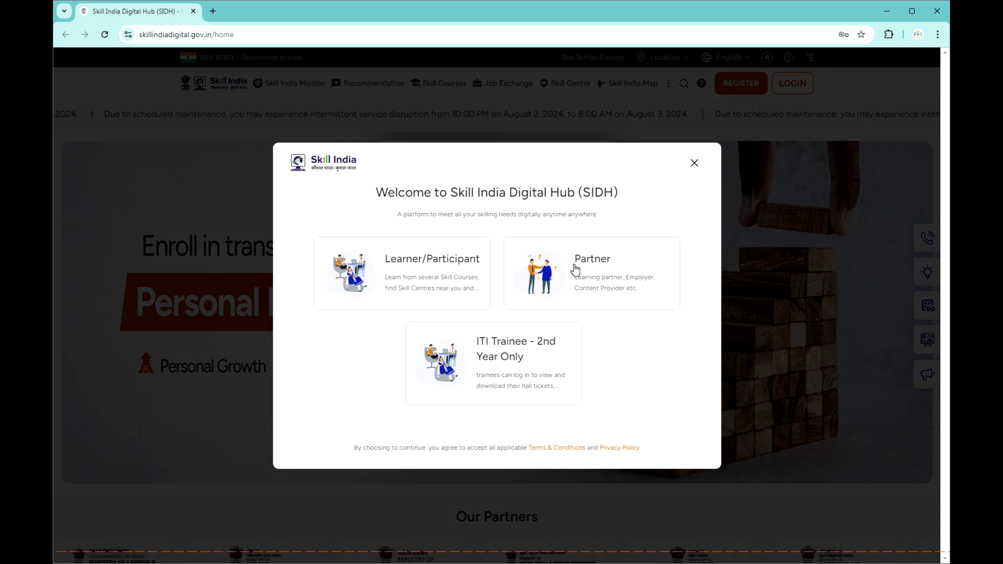
click(610, 265)
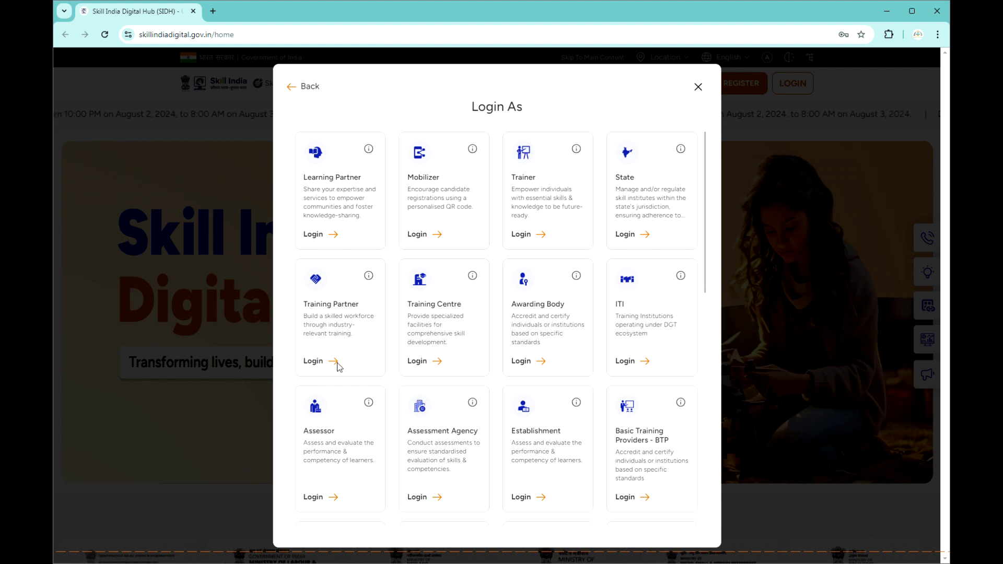
click(334, 361)
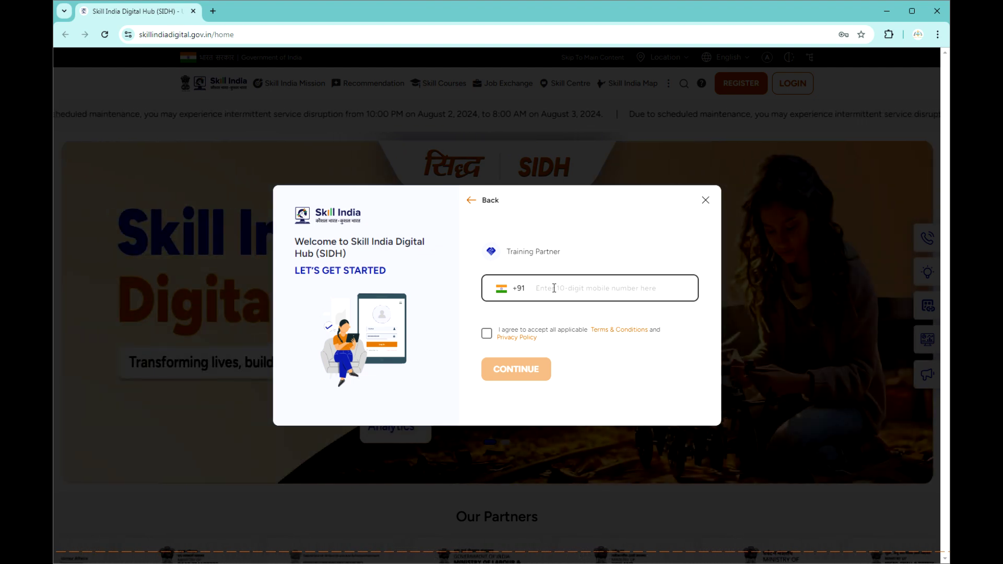
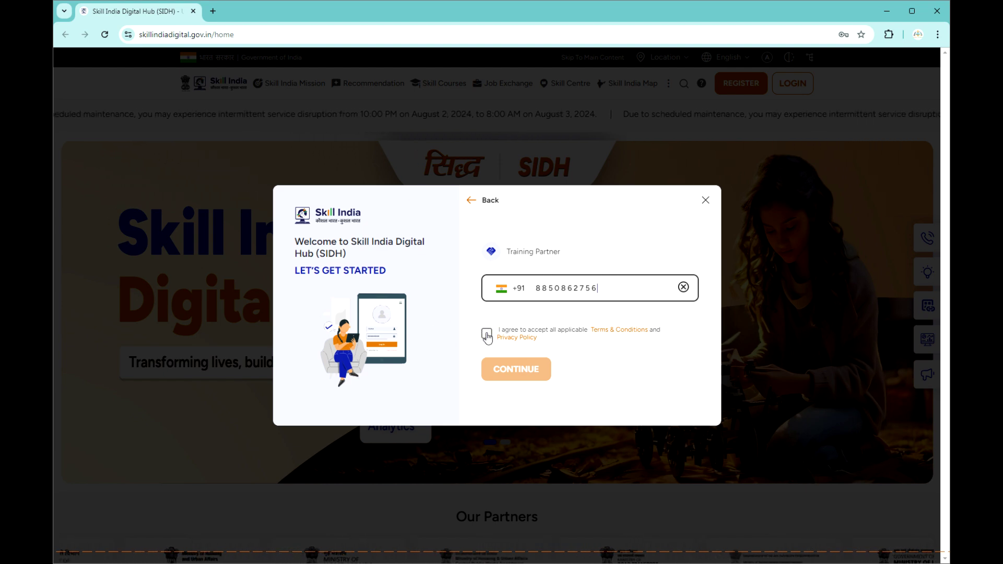
Enter the Training Partner's 10-digit mobile number, accept the terms, and continue
click(486, 334)
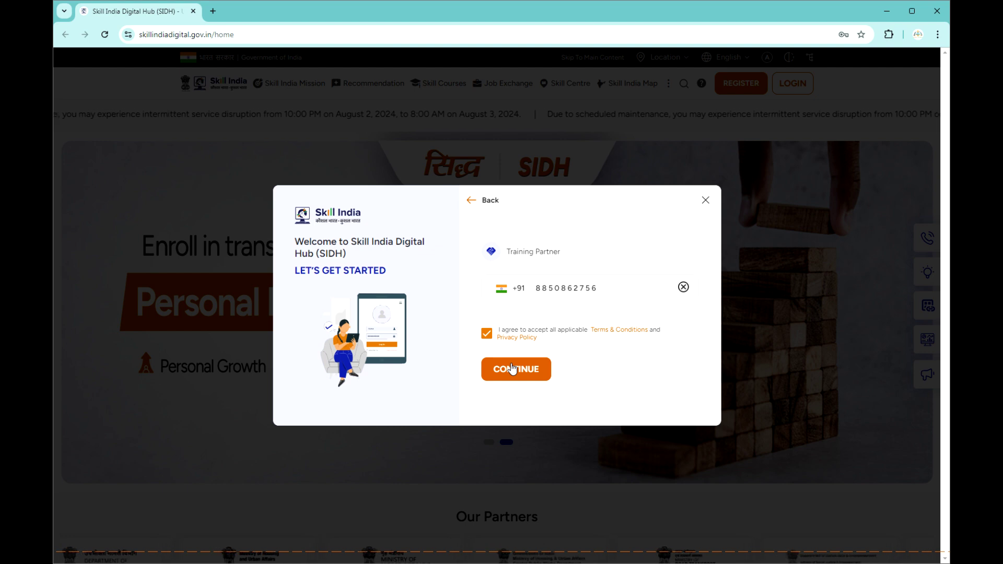
click(512, 369)
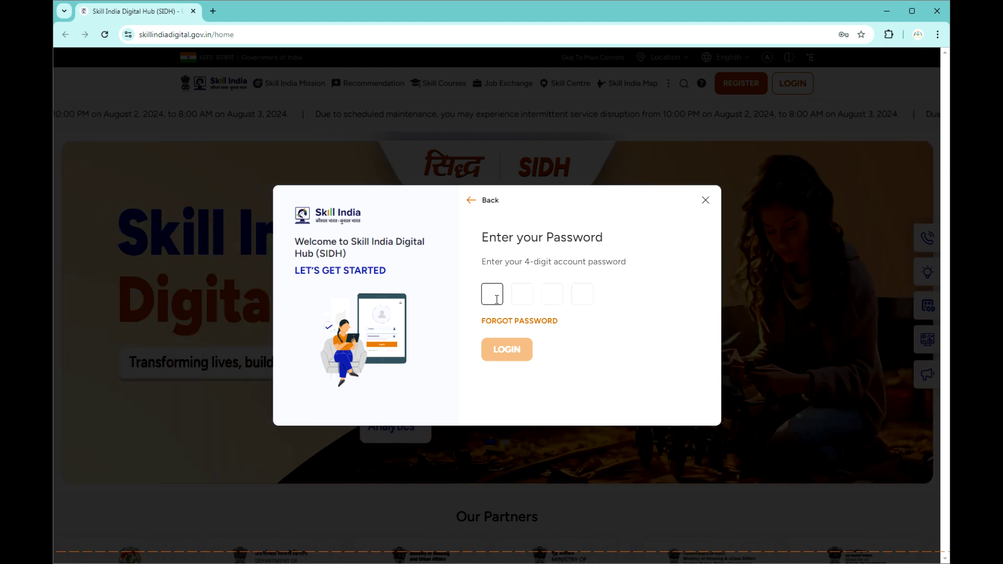
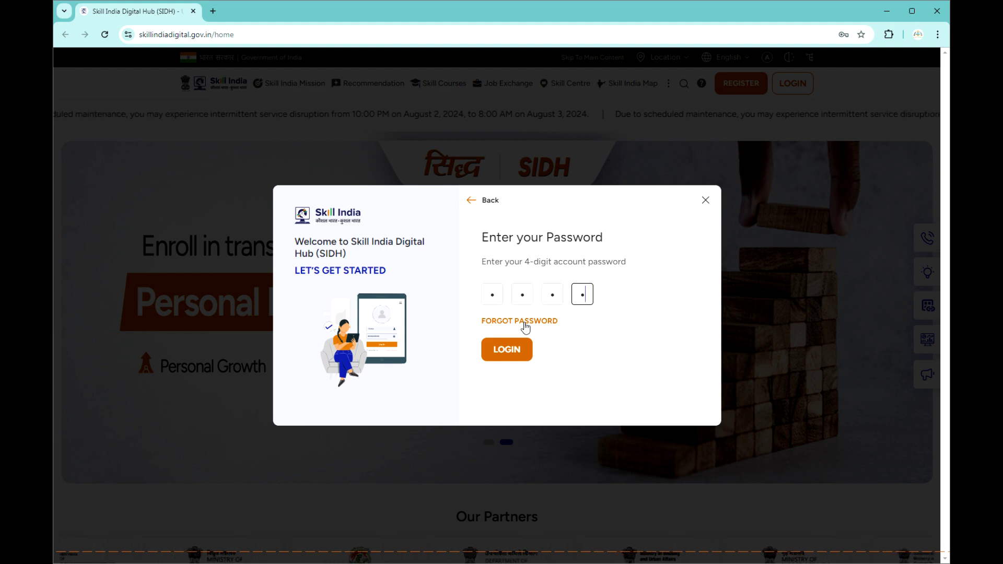
Log in with the four-digit account password
click(509, 359)
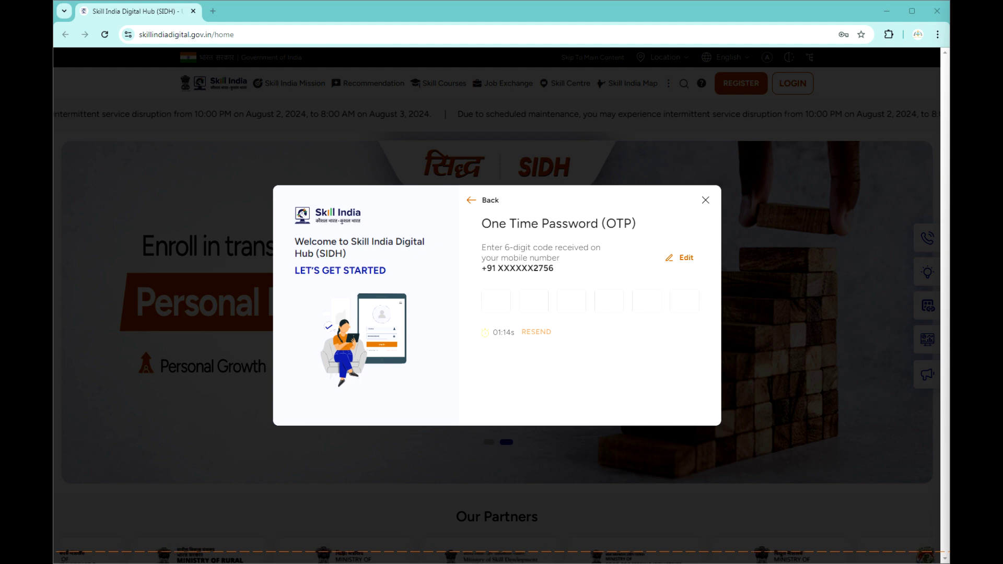
Enter the six-digit login code from the SMS to complete verification
click(495, 306)
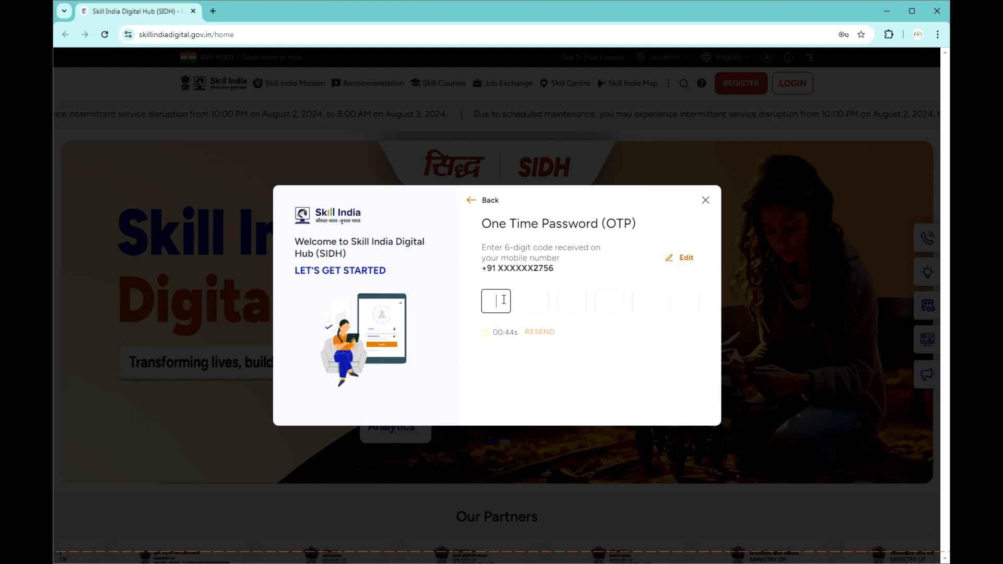
text(2)
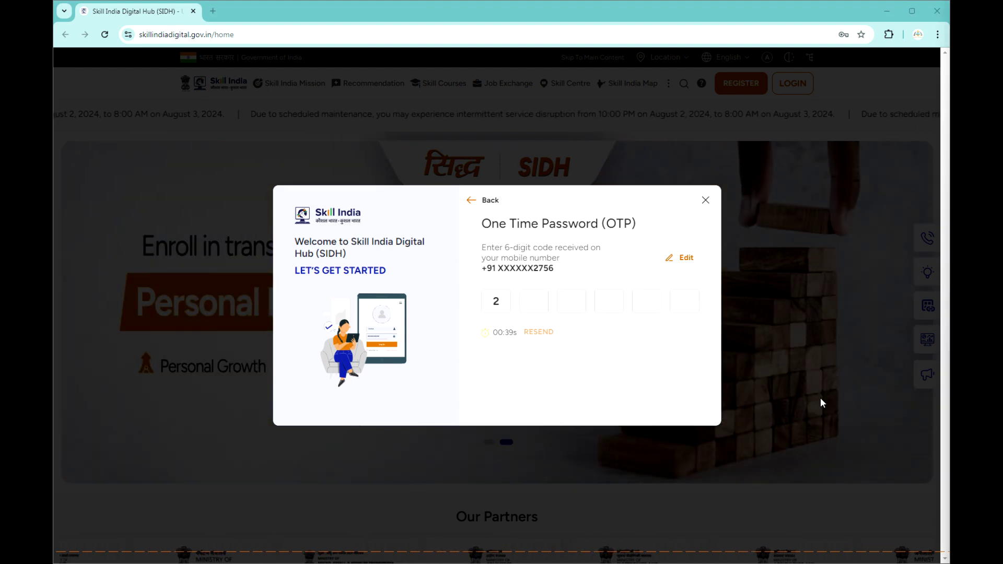
click(539, 305)
click(538, 304)
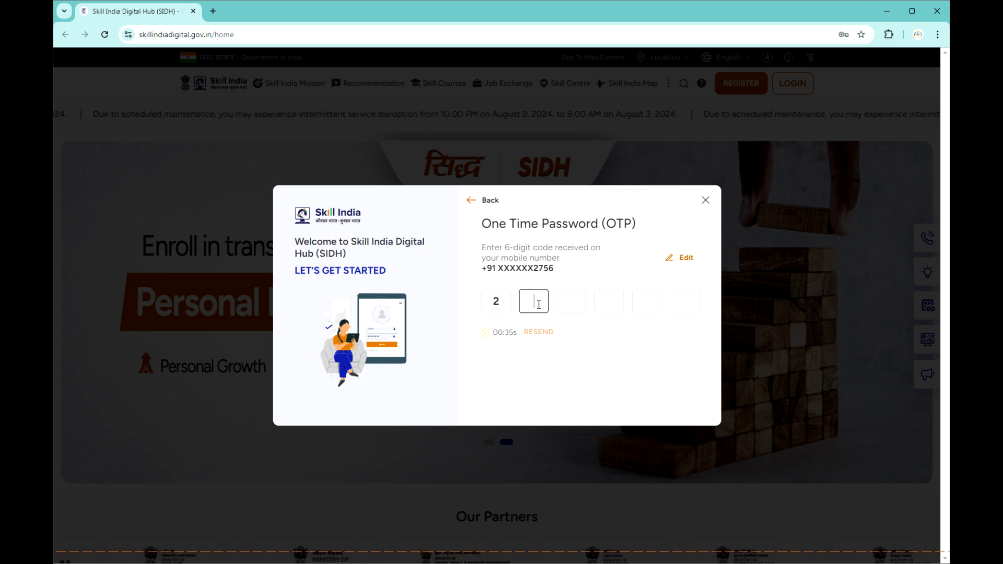
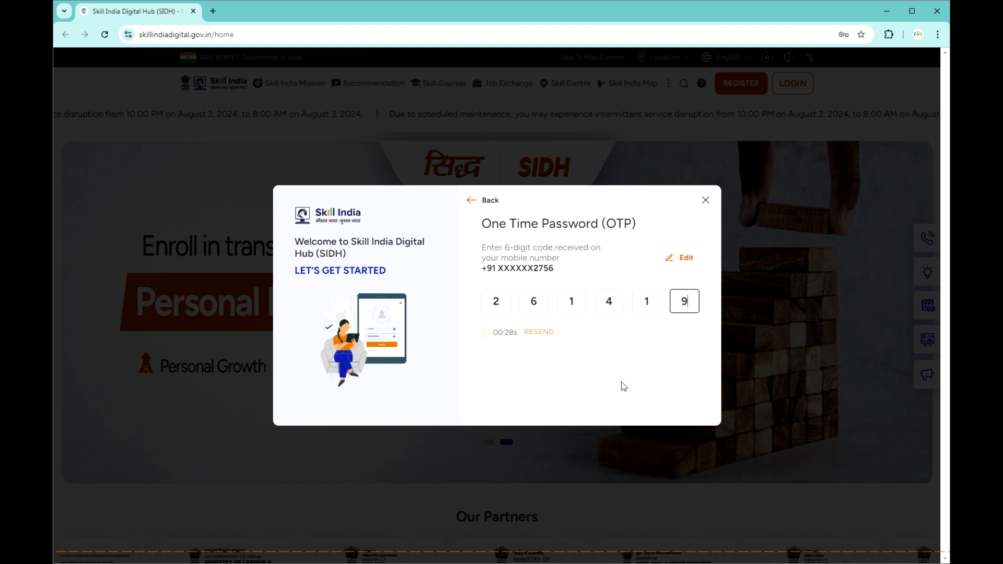
click(663, 384)
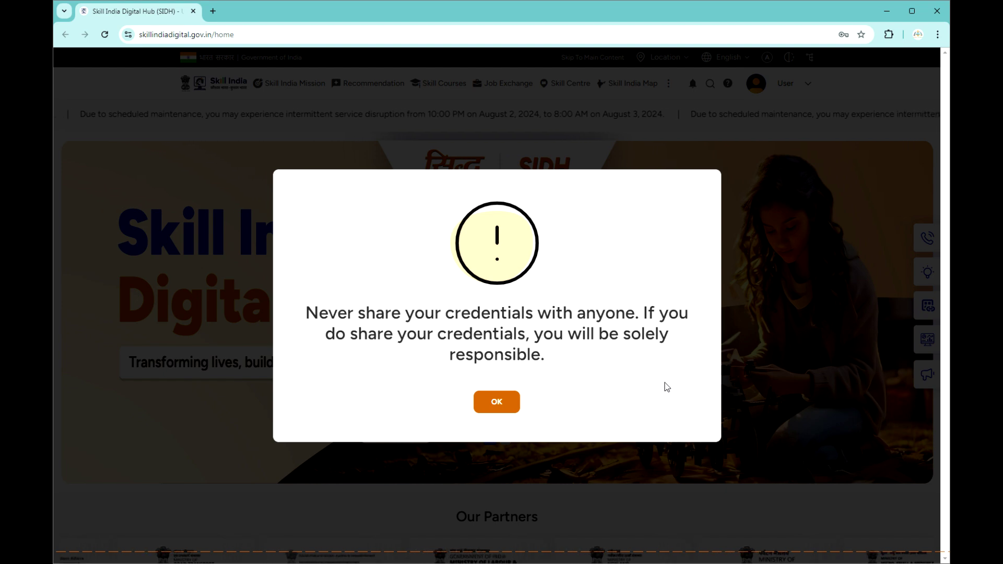
Dismiss the credentials warning and open My Dashboard from the User menu
click(493, 410)
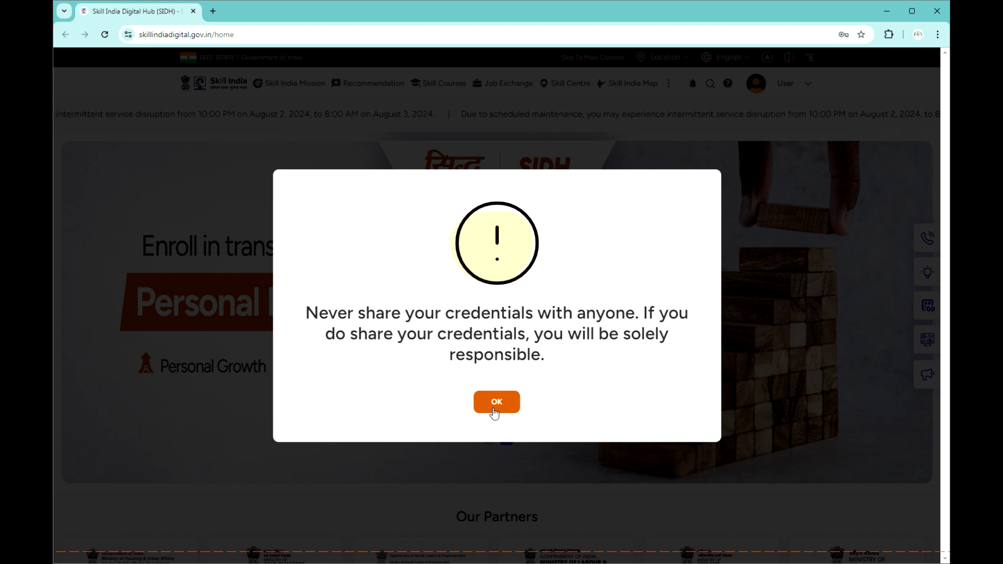
click(498, 406)
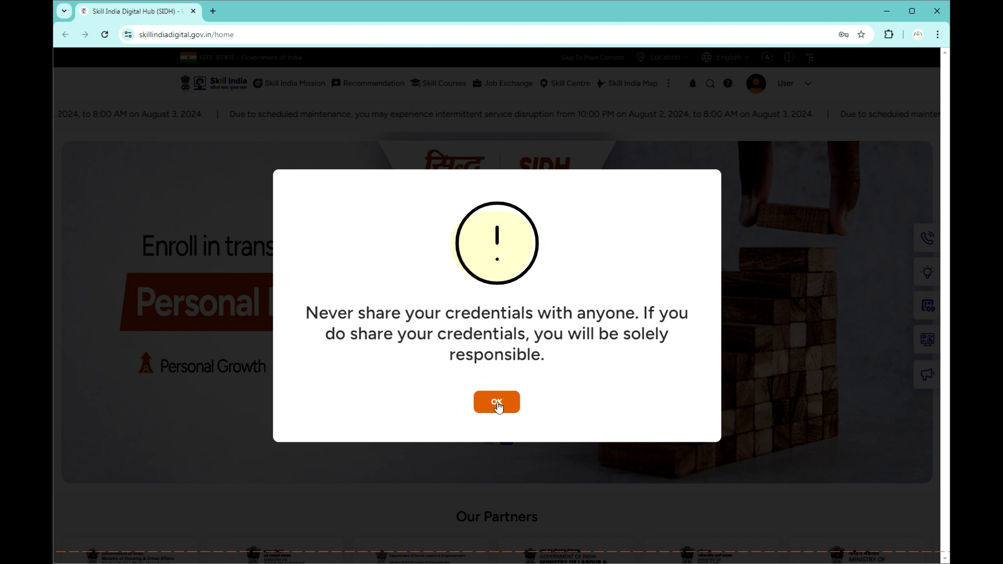
click(497, 405)
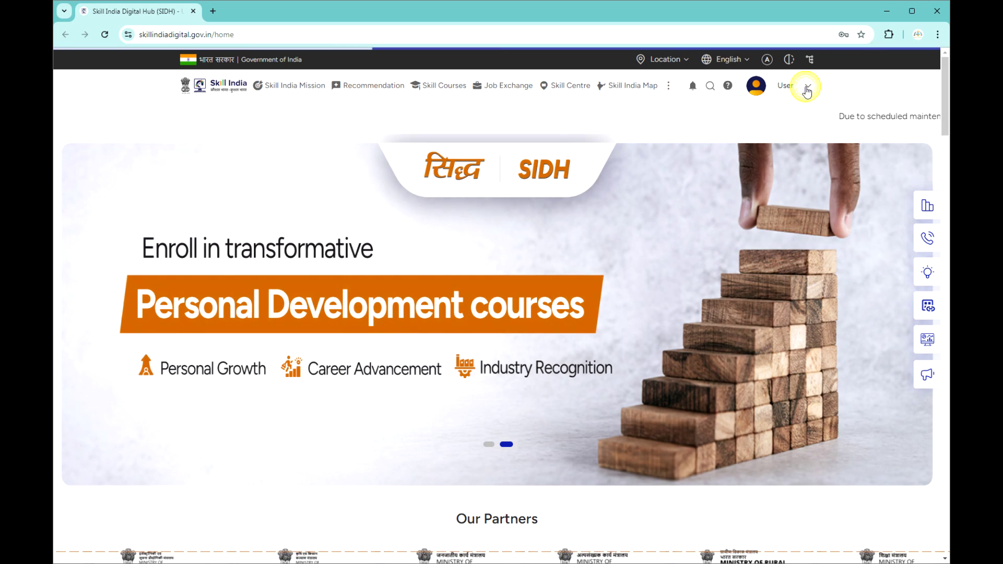
click(807, 91)
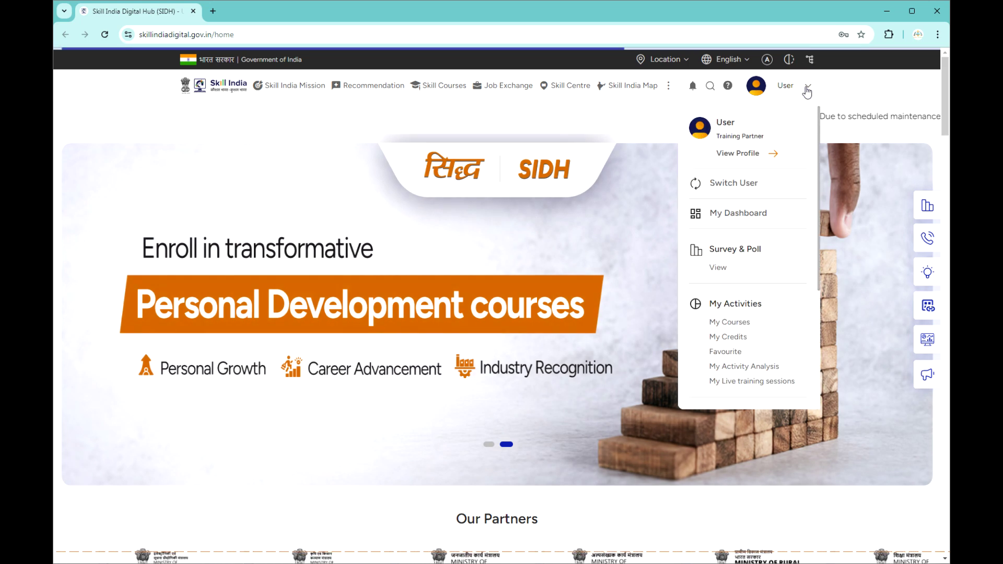
click(739, 154)
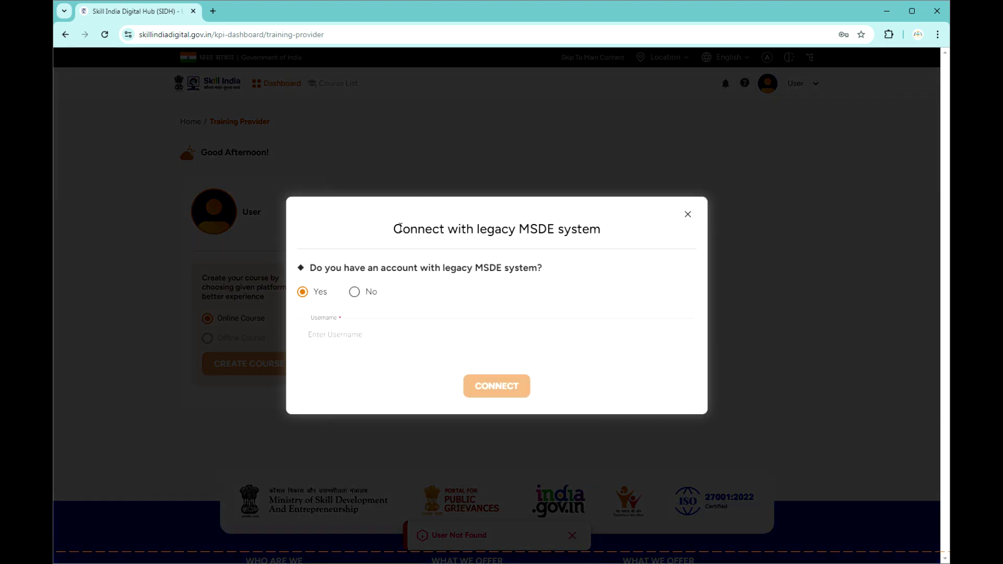
Answer No to having a legacy MSDE account, paste the account email and request a code
drag(398, 228, 609, 227)
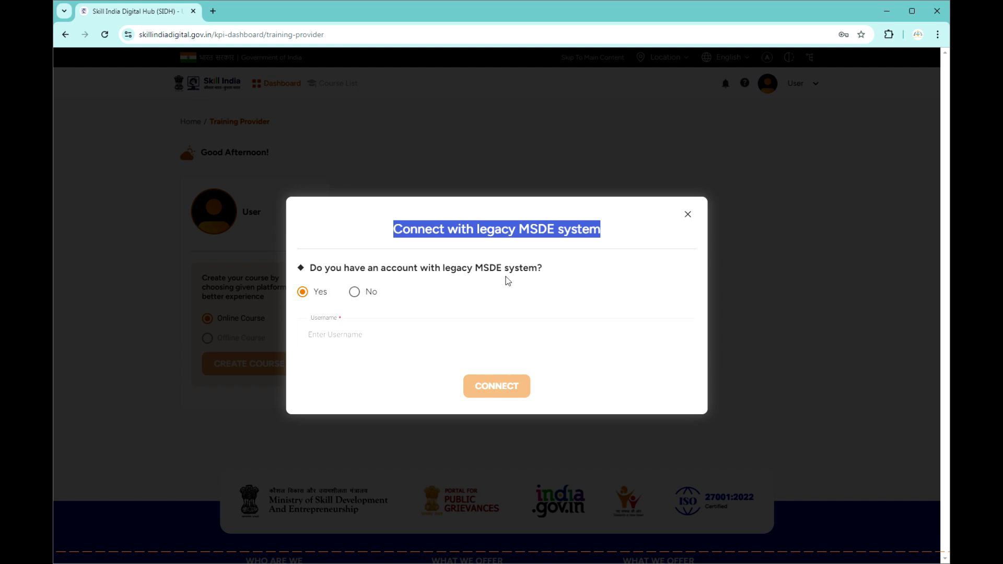
click(354, 292)
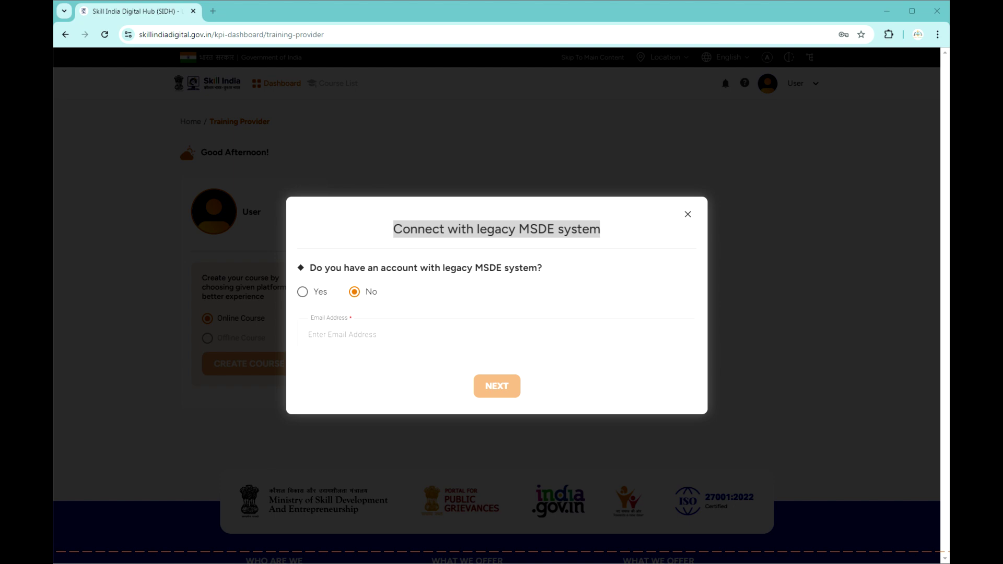
click(336, 334)
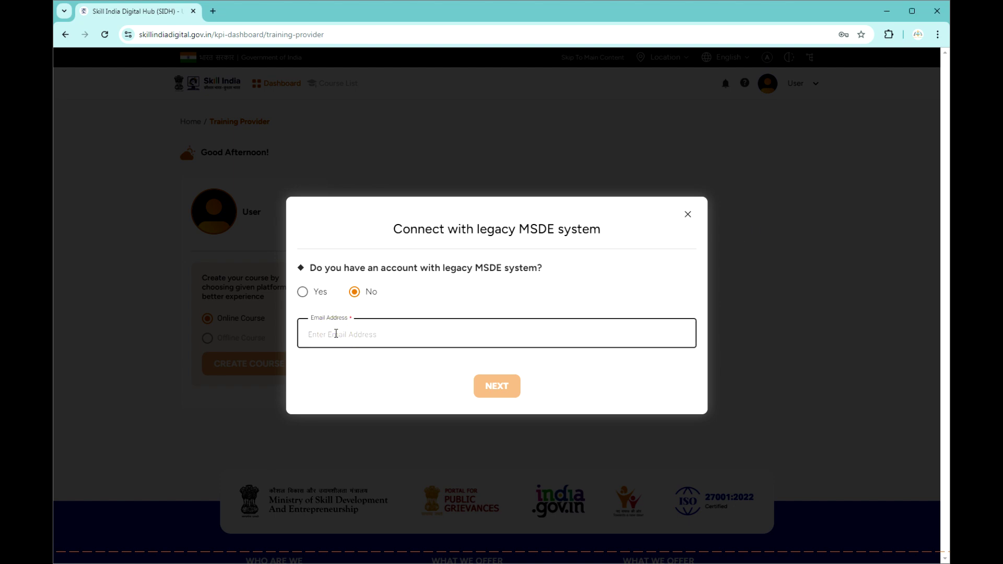
key(ctrl+v)
click(497, 387)
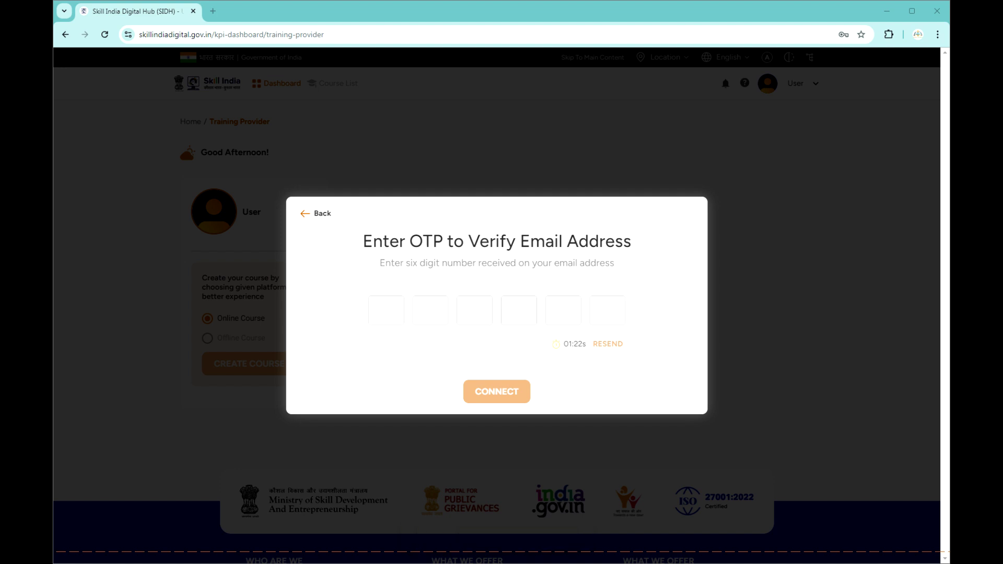
Enter the email verification code sent to the account email
click(394, 304)
click(474, 312)
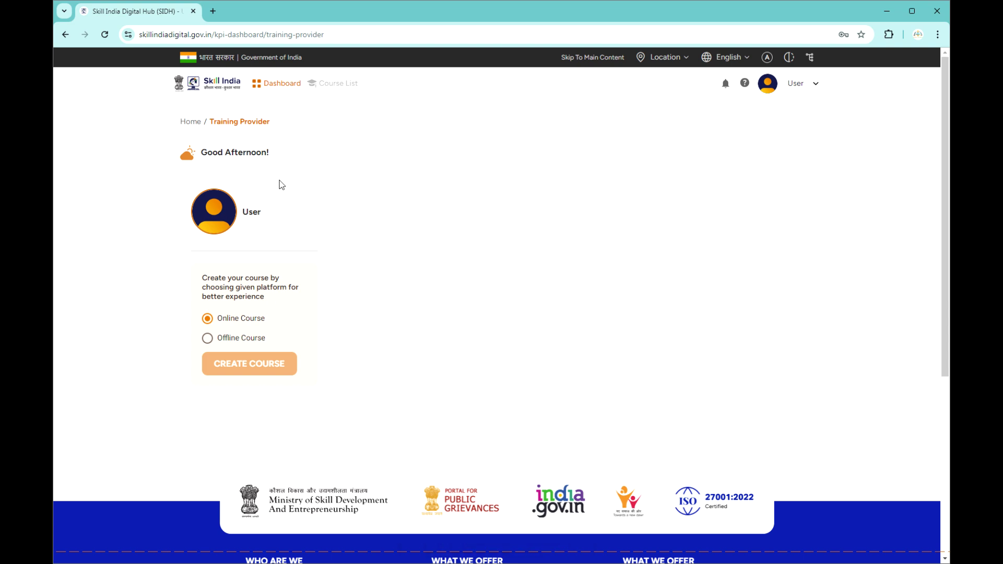
Reload the dashboard, dismiss 'User Not Found', and launch the admin portal via EXPLORE NOW
click(105, 34)
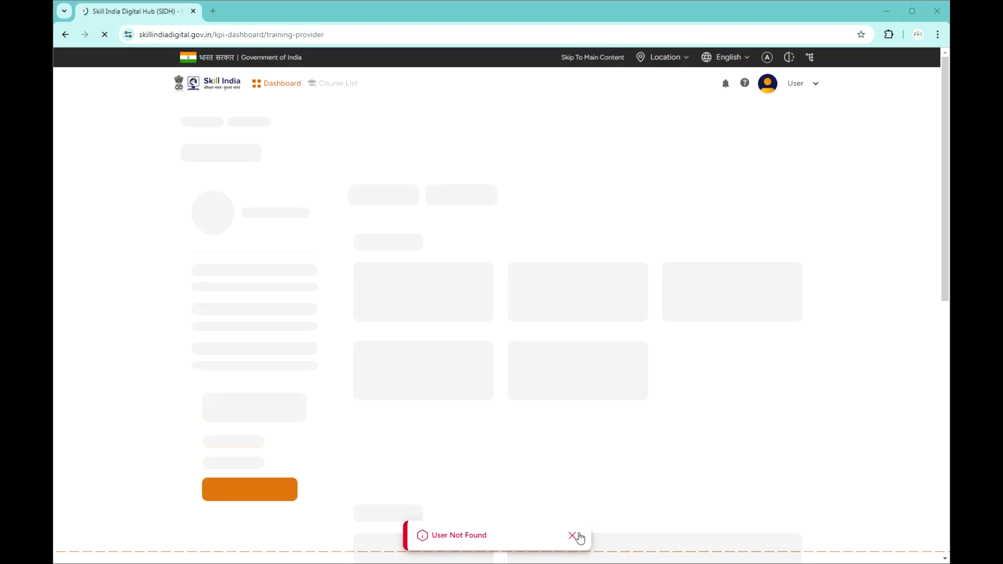
click(572, 536)
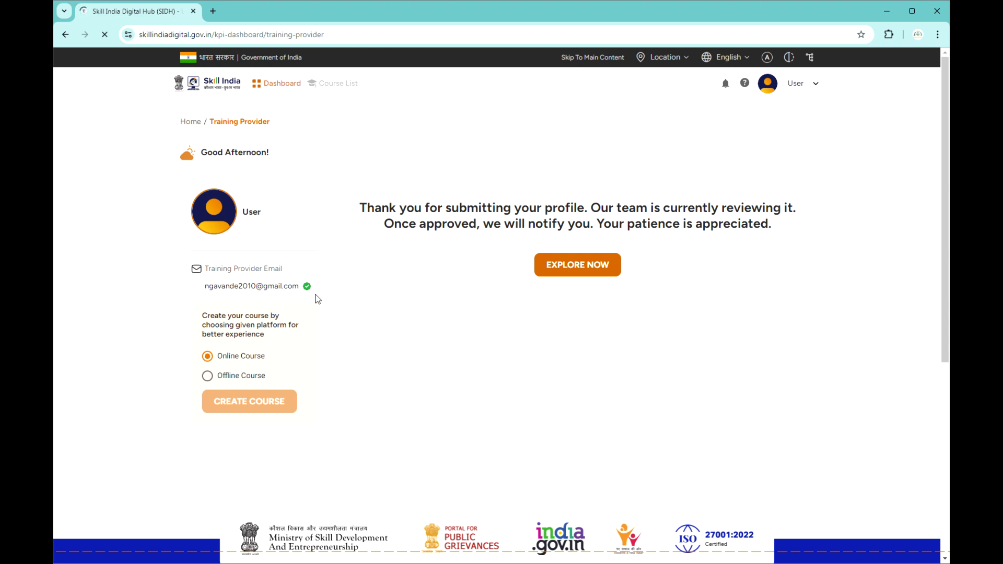
drag(363, 210, 702, 209)
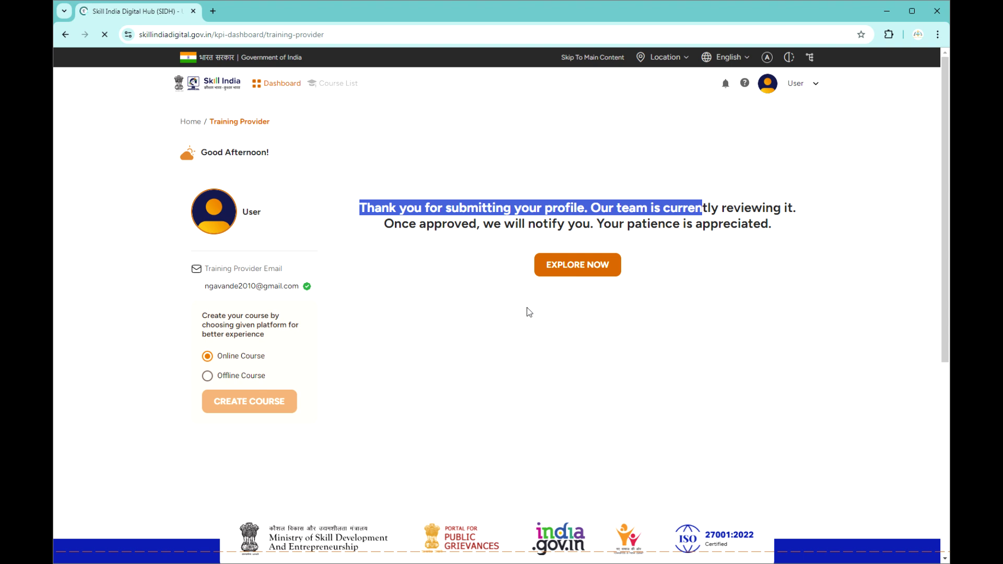
click(562, 274)
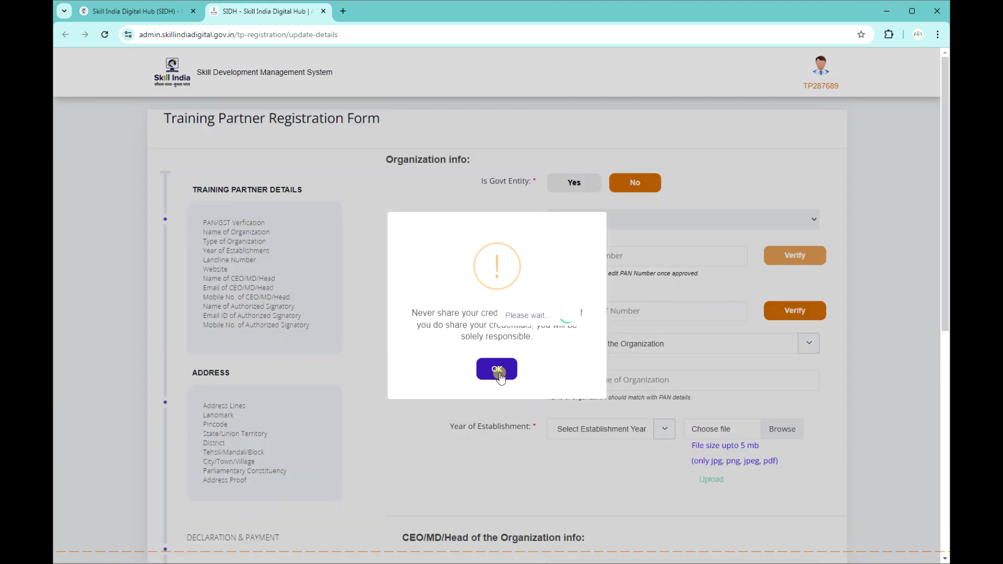
Accept the credentials-sharing warning and look over the Training Partner Registration Form
click(501, 371)
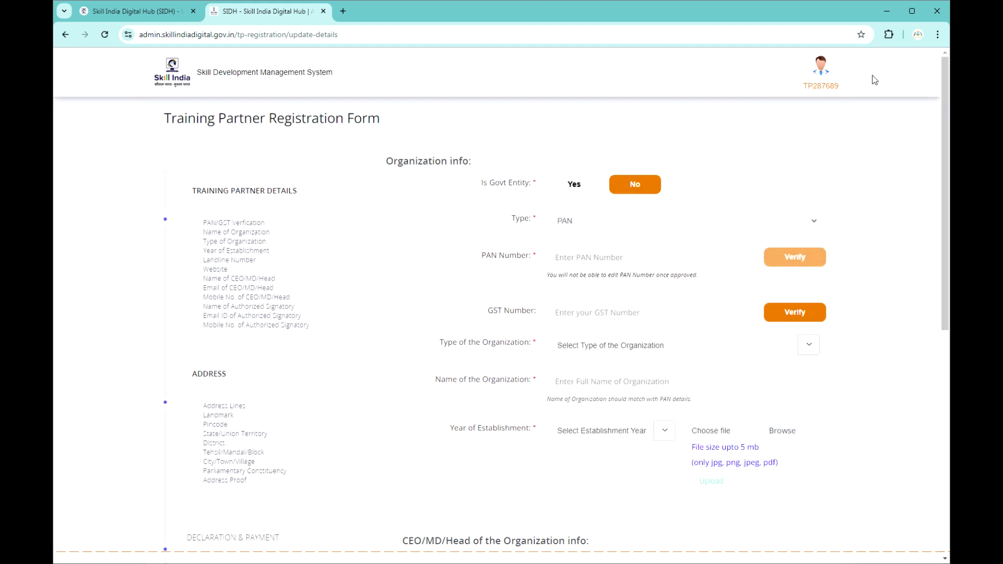
drag(851, 87, 805, 92)
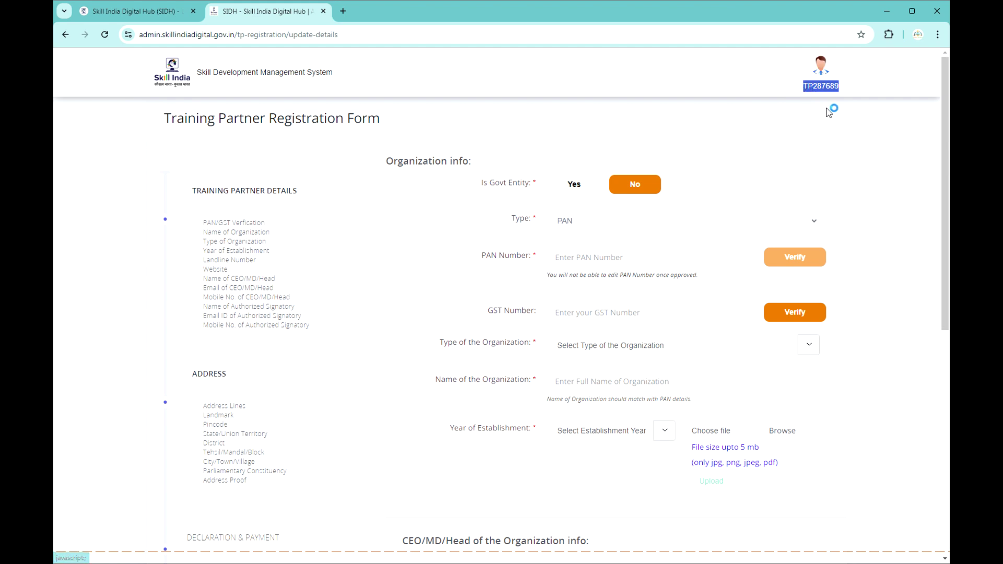
scroll(633, 315, down, 3)
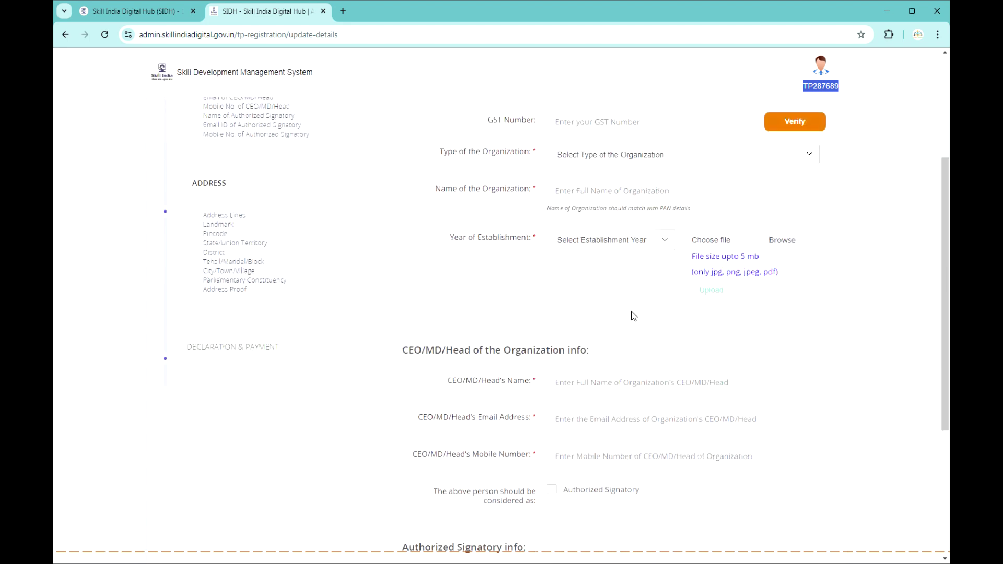
scroll(633, 316, down, 4)
scroll(417, 408, up, 6)
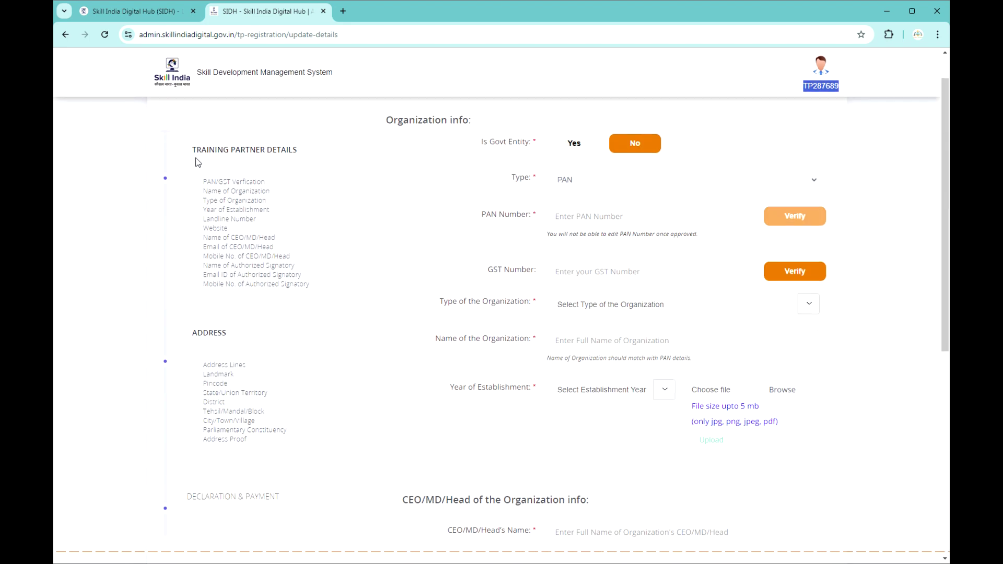
scroll(214, 478, down, 3)
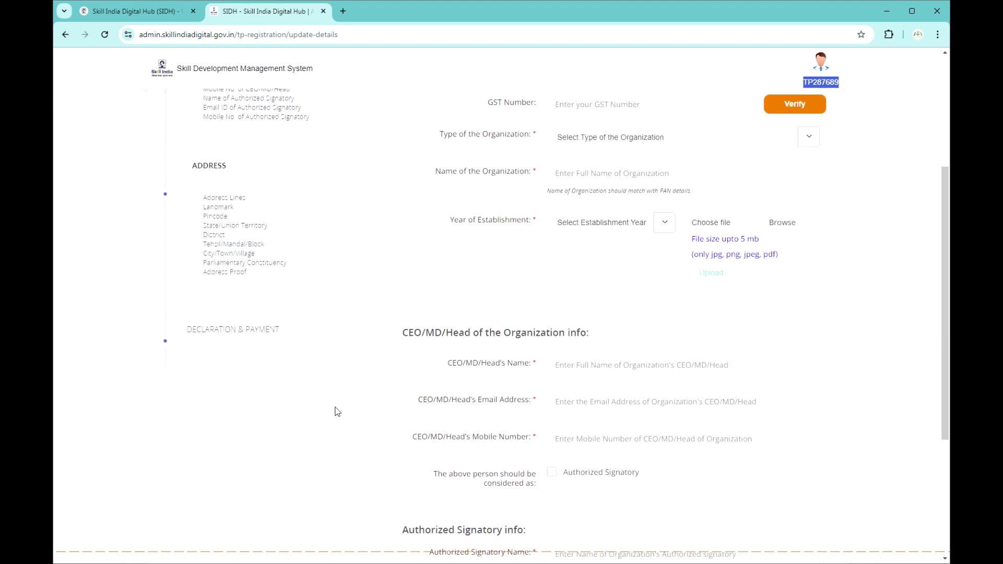
scroll(337, 412, down, 1)
scroll(337, 412, up, 5)
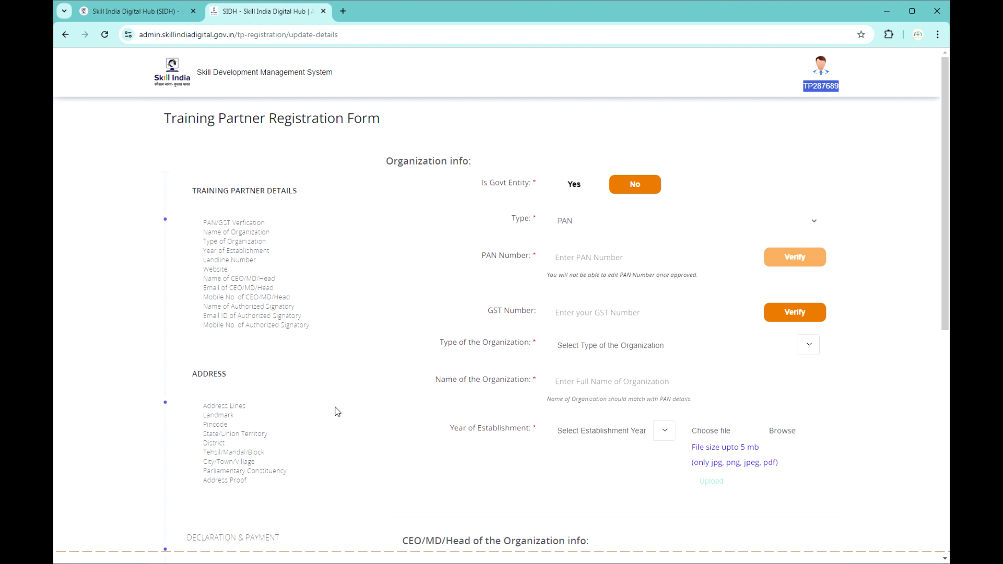
Log out of the admin portal through the TP ID profile menu
click(851, 73)
drag(847, 86, 805, 89)
click(854, 85)
drag(839, 88, 806, 90)
click(833, 93)
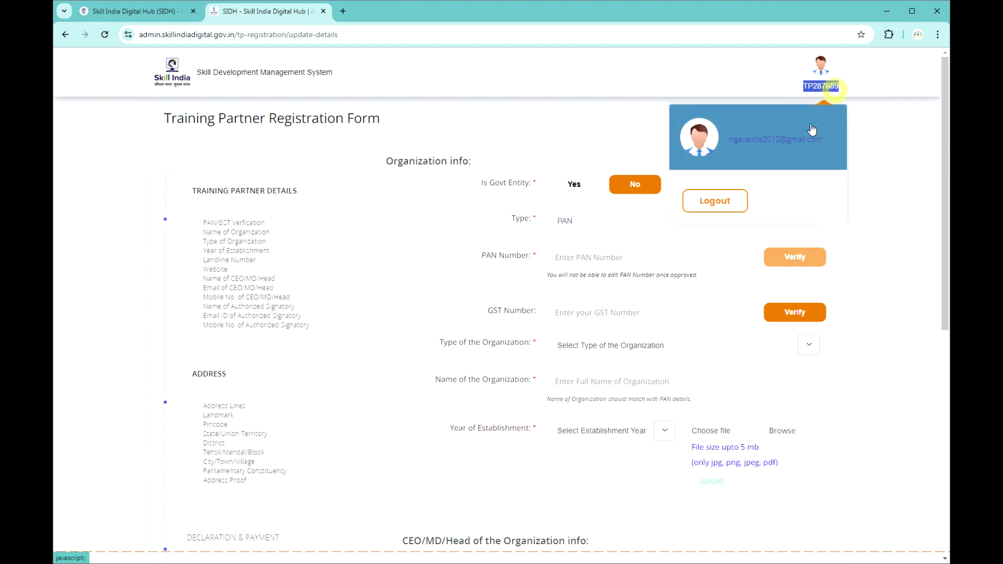
click(728, 201)
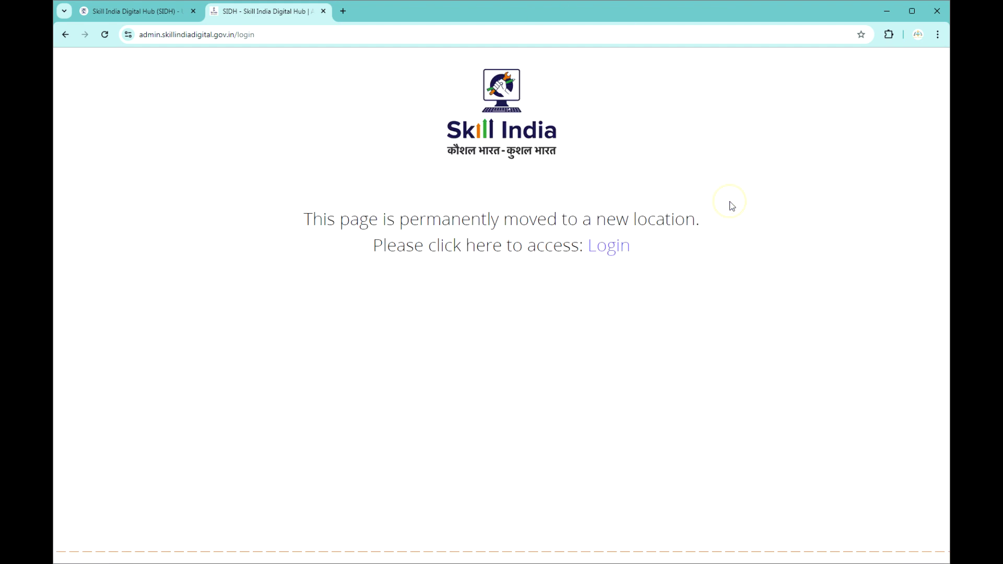
Log the Training Partner out via the User dropdown on the first SIDH tab
click(183, 20)
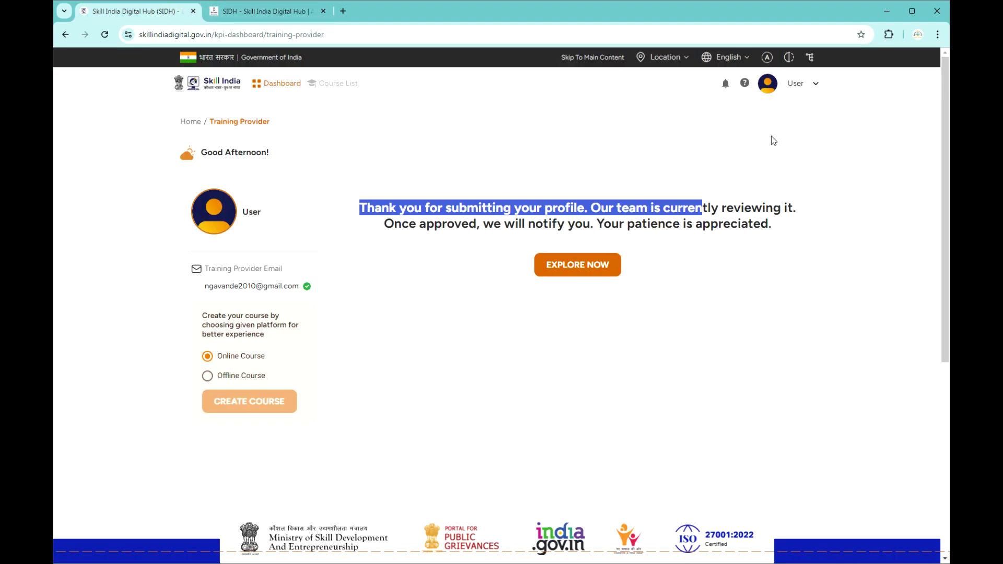
click(815, 84)
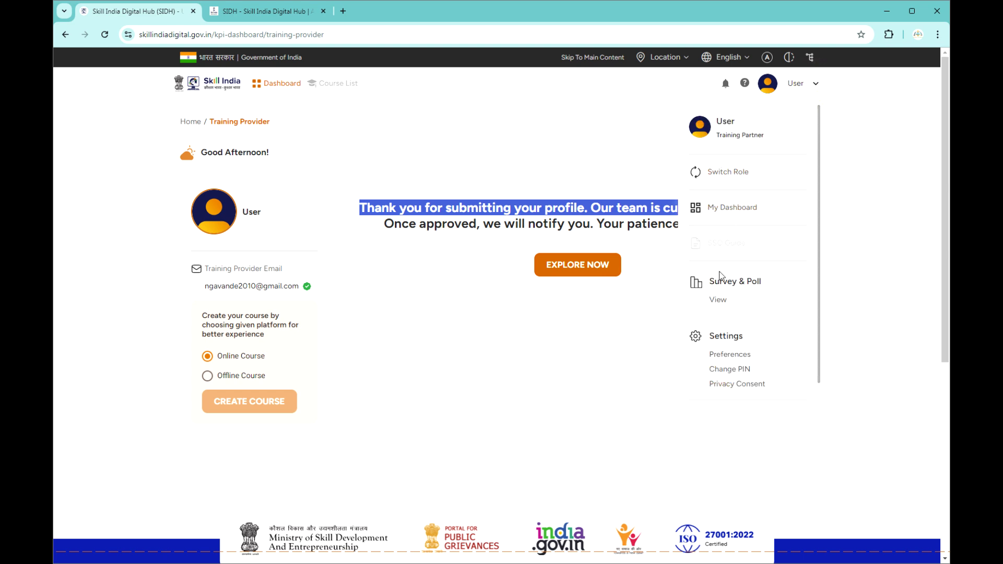
scroll(734, 373, down, 1)
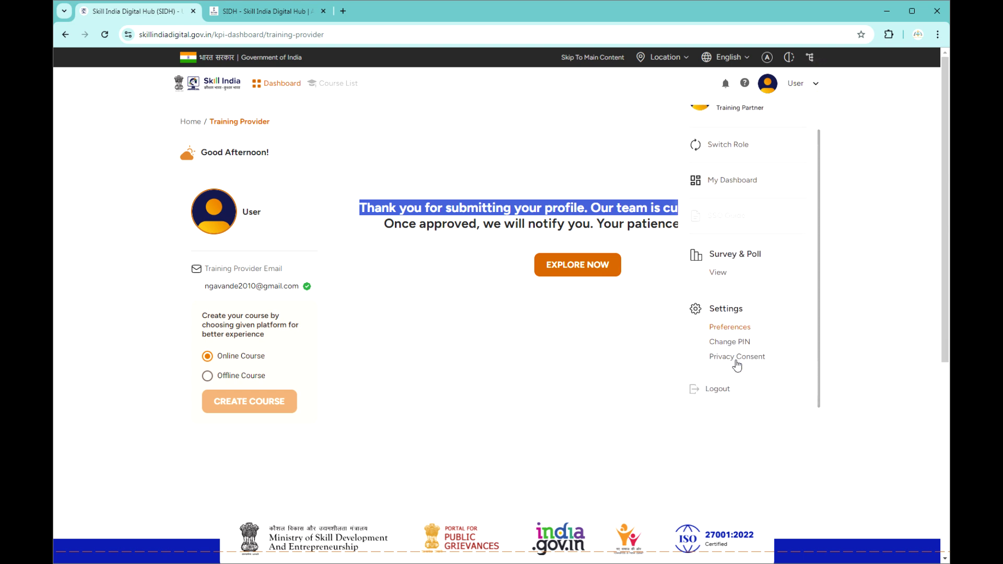
click(729, 391)
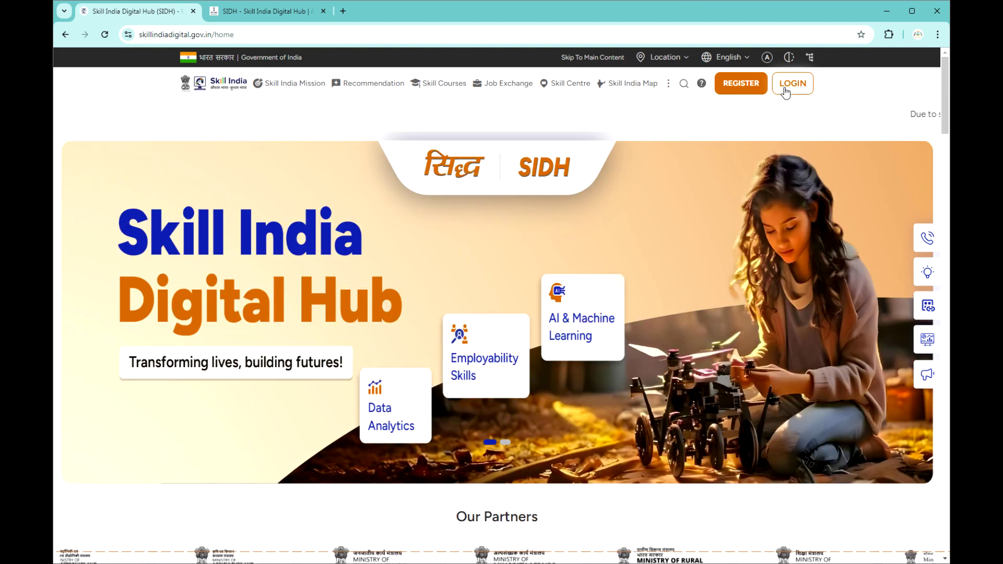
Choose Partner login and pick the Project Management Unit (PMU) role card
click(786, 92)
click(516, 257)
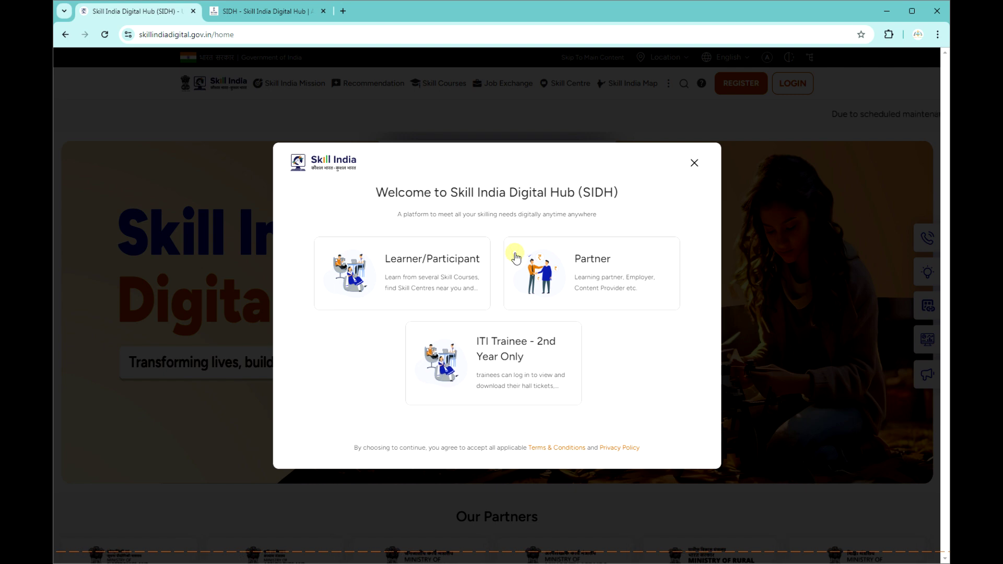
scroll(679, 418, down, 2)
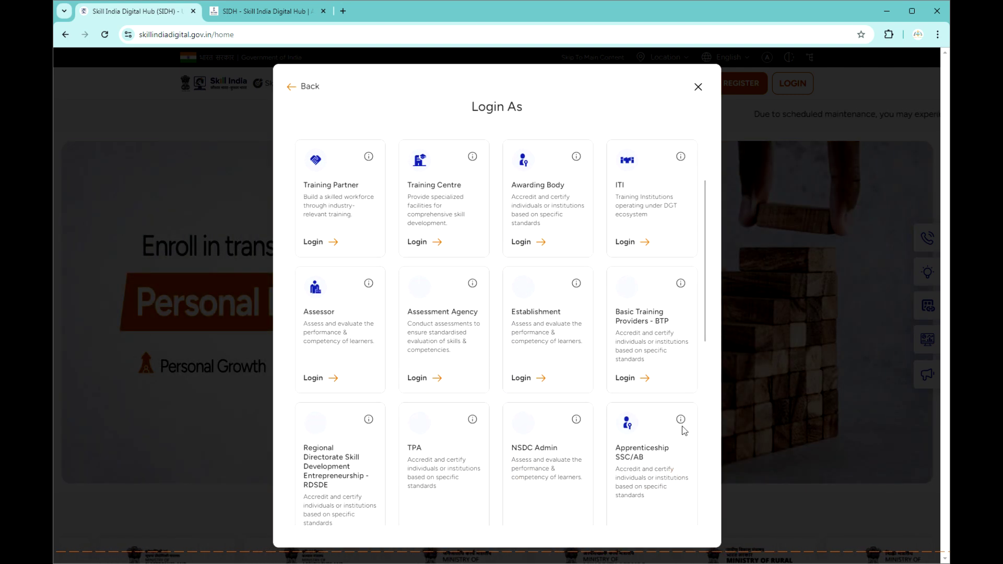
scroll(684, 430, down, 4)
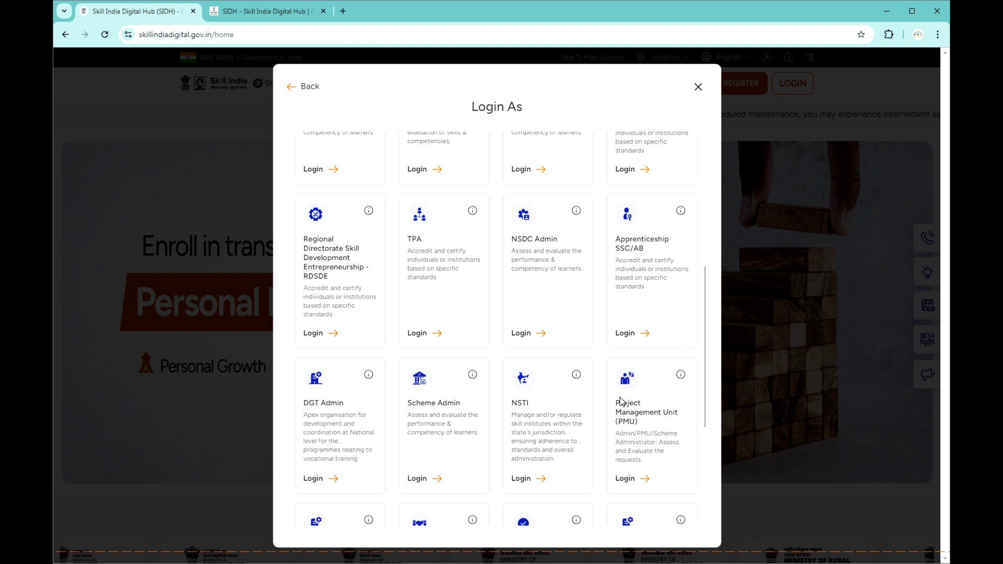
scroll(621, 402, down, 2)
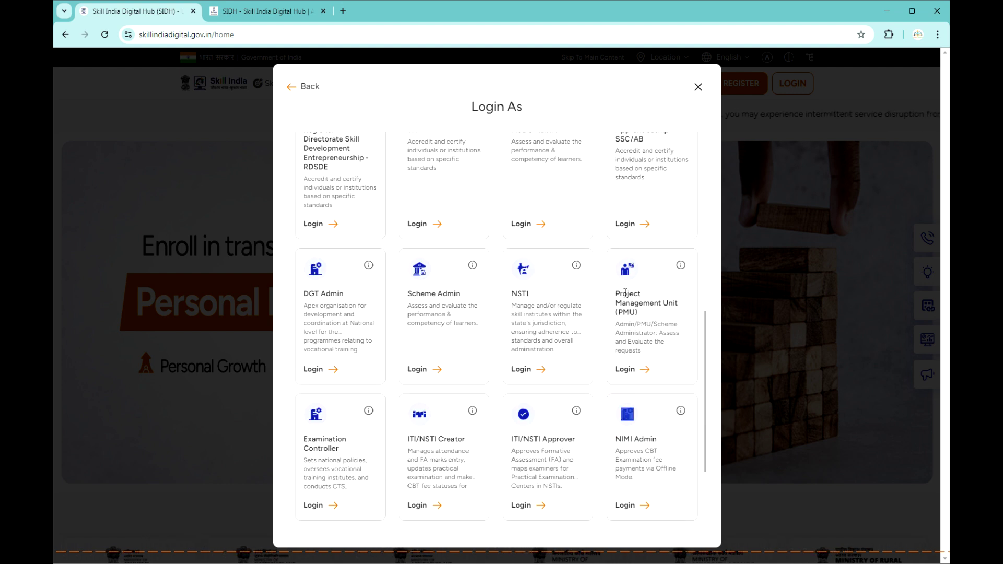
drag(615, 293, 638, 371)
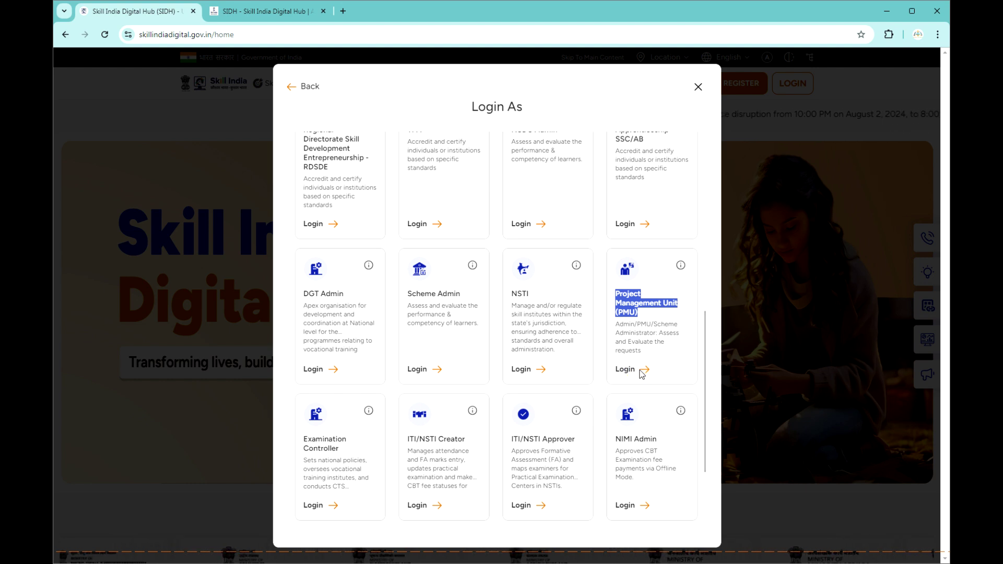
click(641, 371)
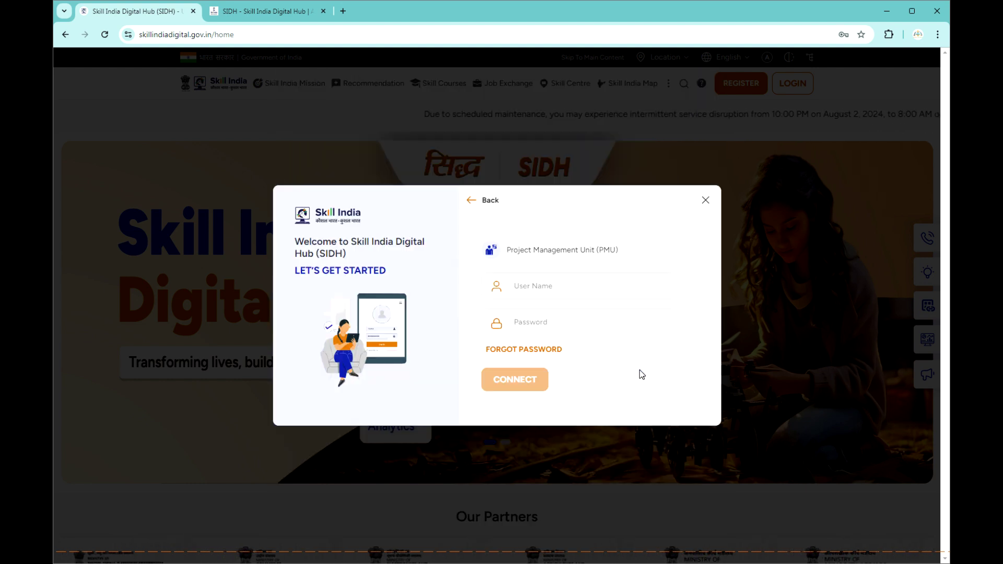
Leave the PMU User Name and Password empty and choose FORGOT PASSWORD, triggering 'User Name is required'
click(574, 304)
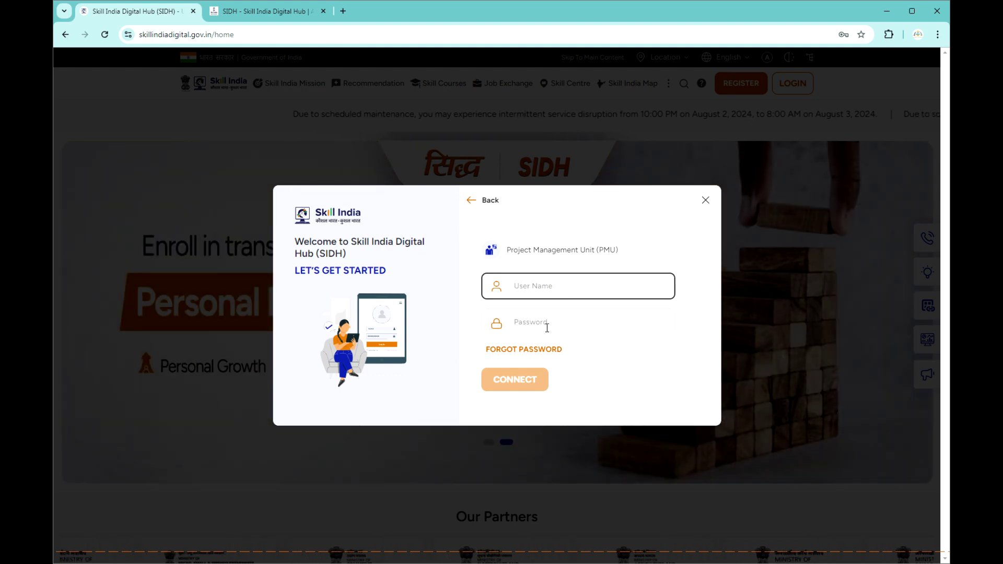
click(547, 327)
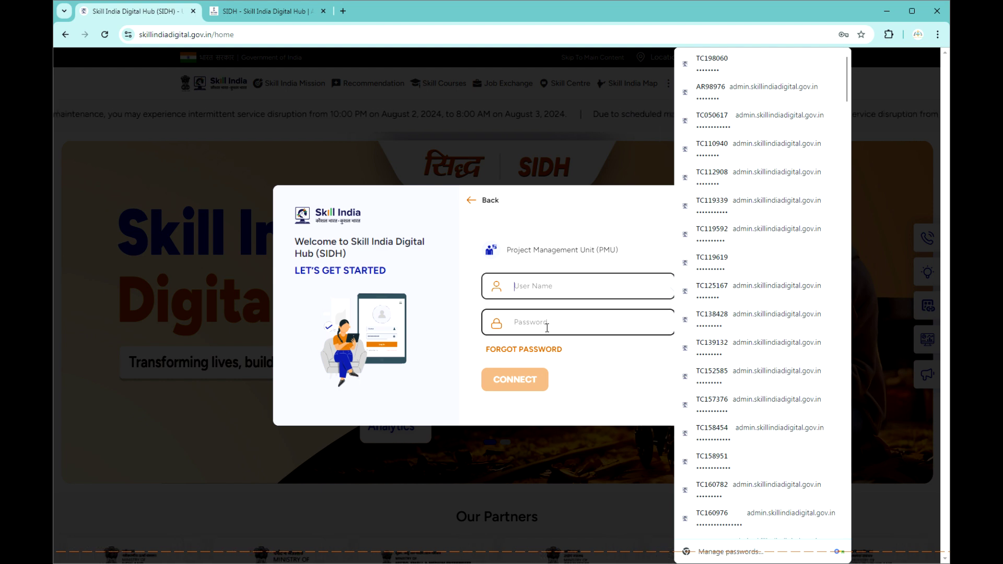
click(527, 353)
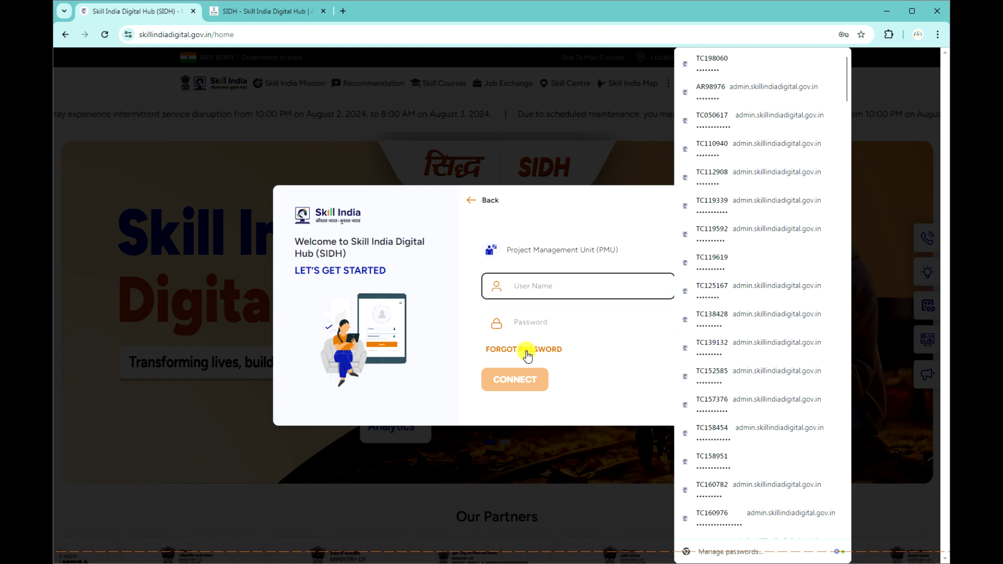
click(527, 353)
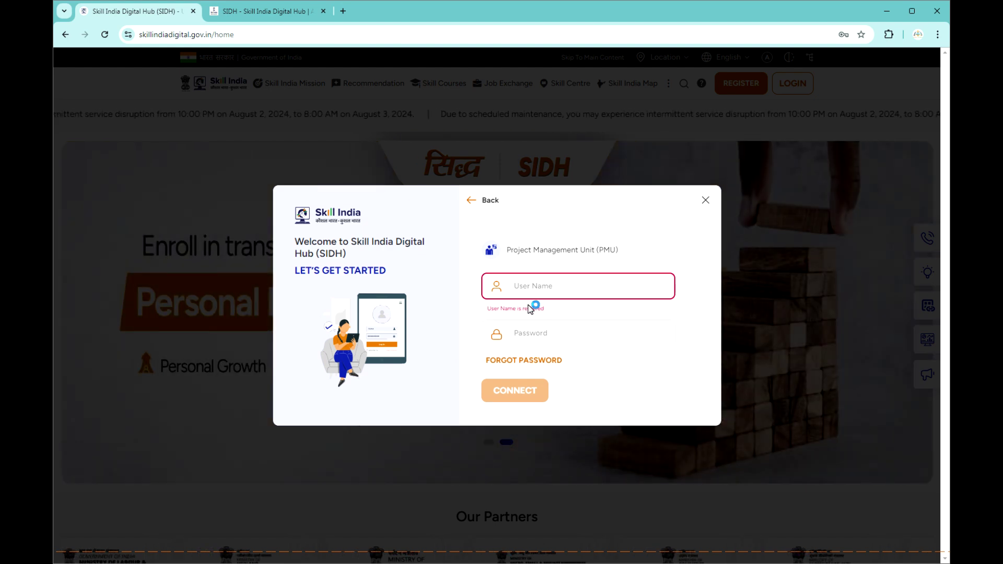
Submit the Training Partner's user name for a password reset by user name
click(544, 366)
click(546, 282)
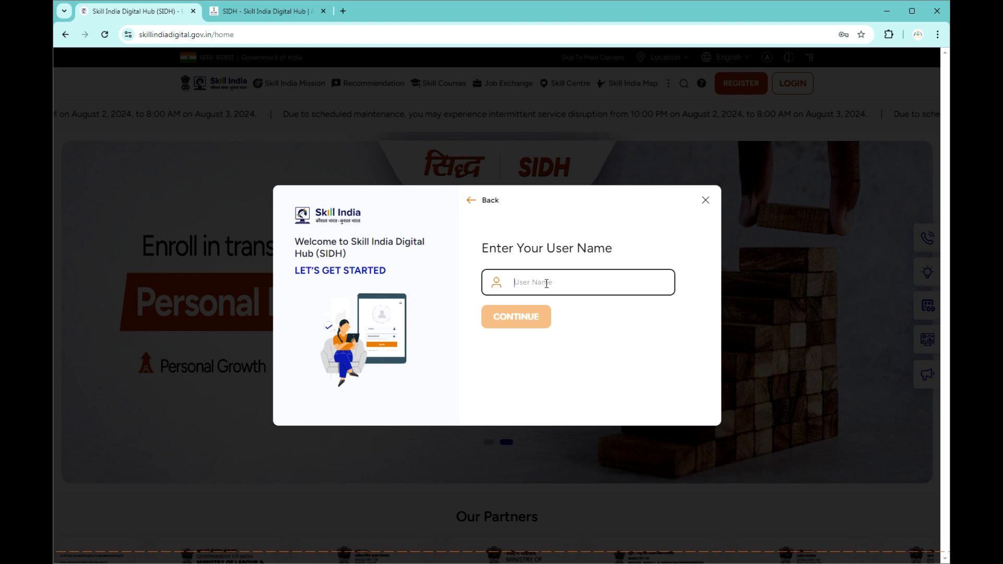
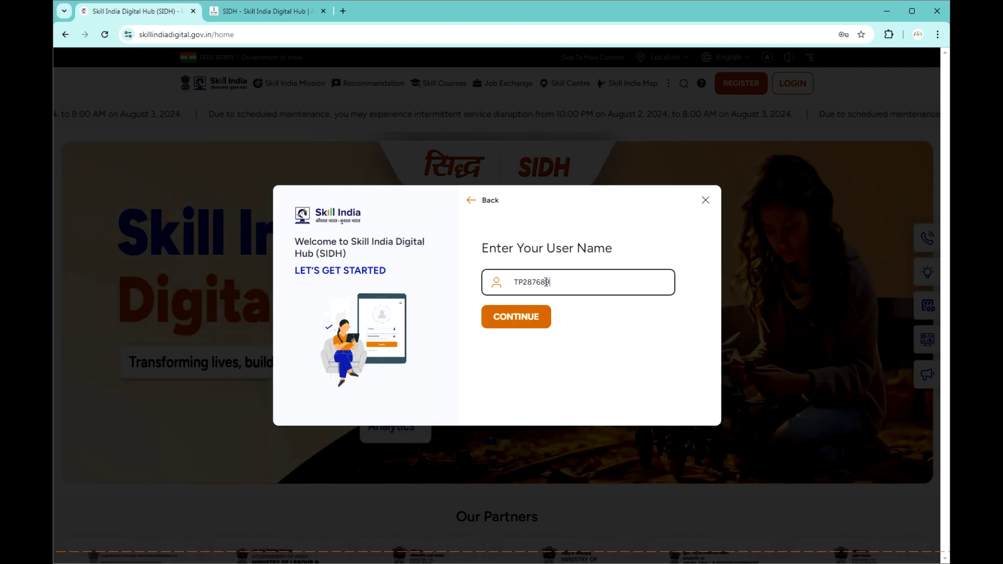
click(520, 317)
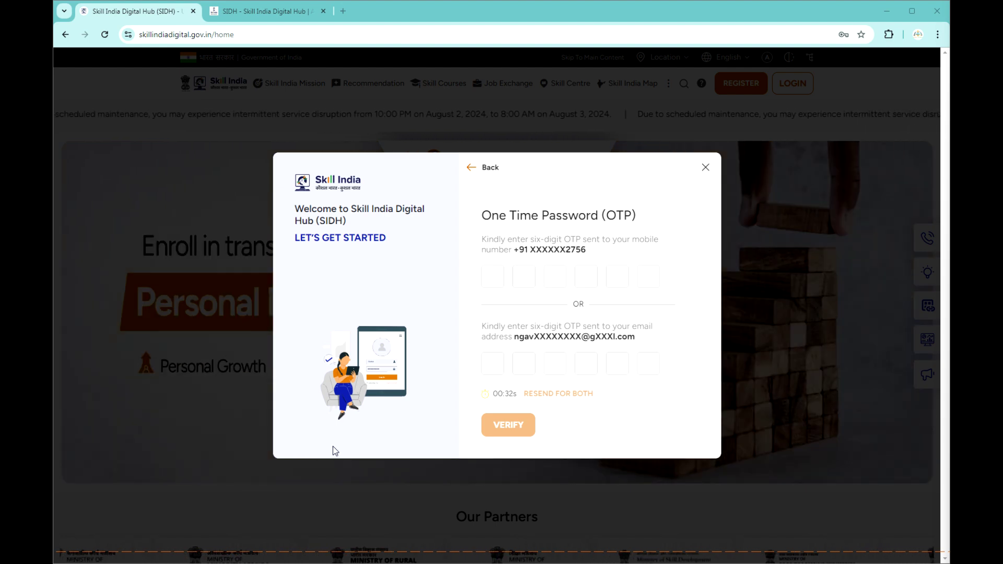
Enter the six-digit emailed OTP and verify it
click(494, 363)
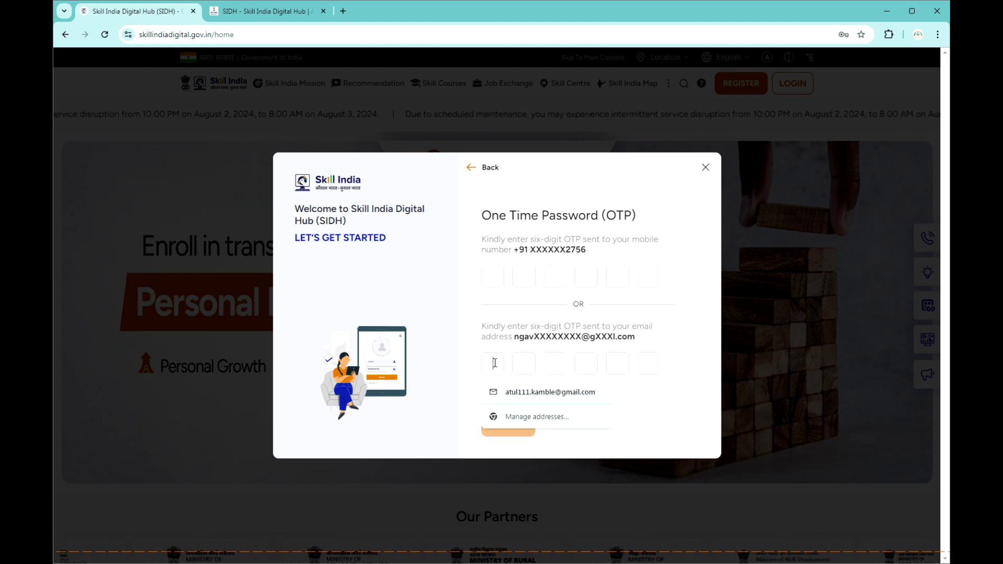
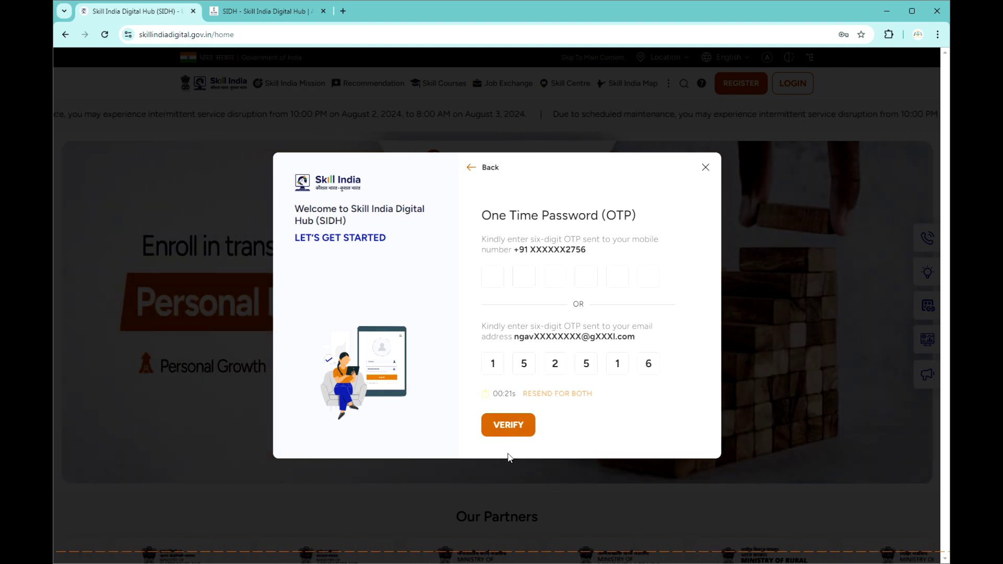
click(509, 426)
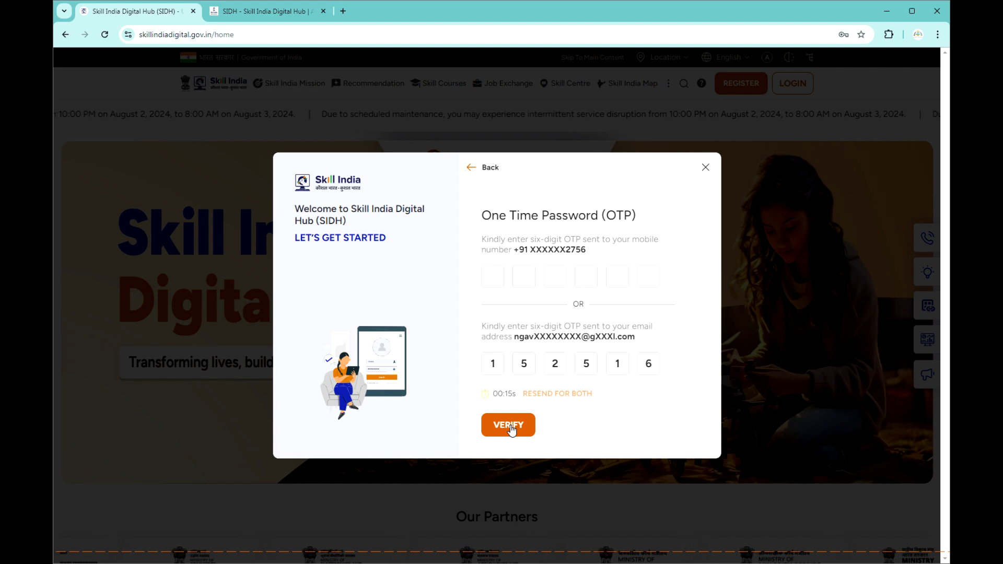
click(510, 426)
click(547, 301)
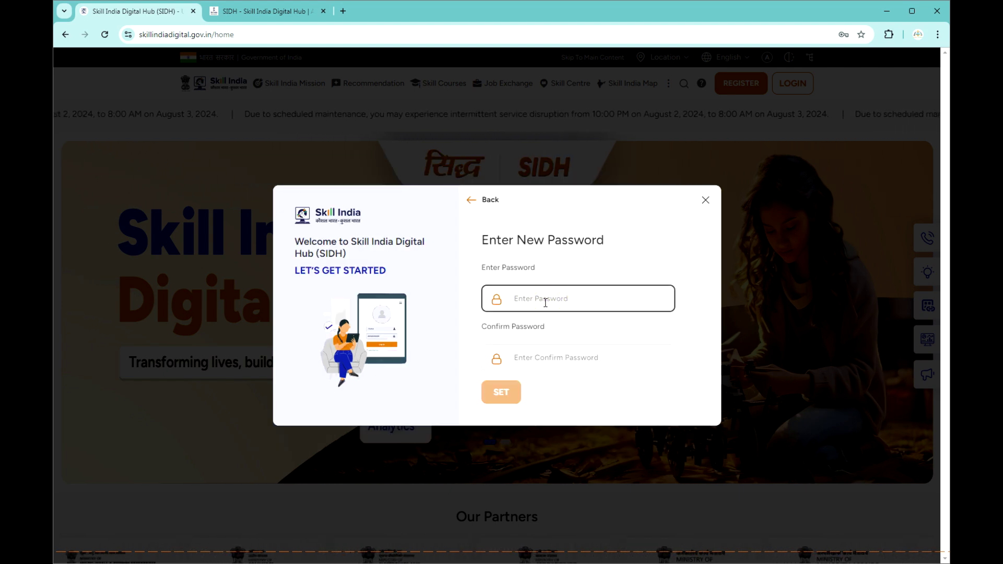
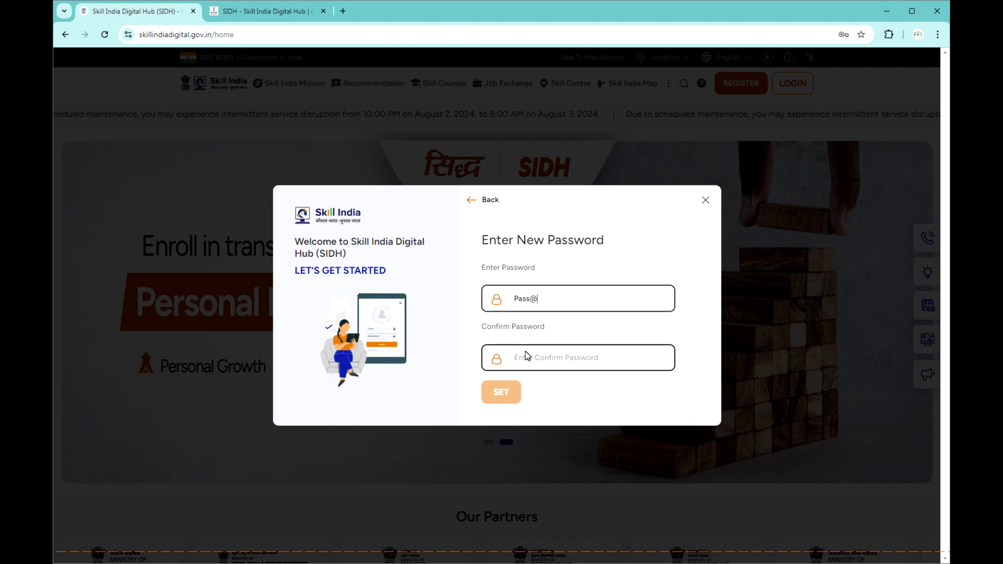
Enter a matching new password in Enter Password and Confirm Password, then submit with SET
click(526, 359)
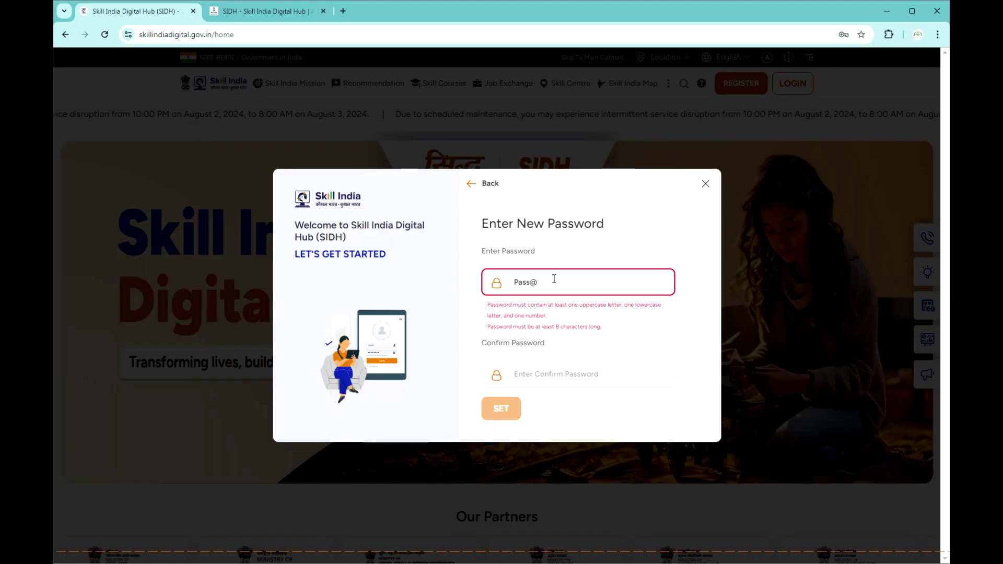
click(554, 278)
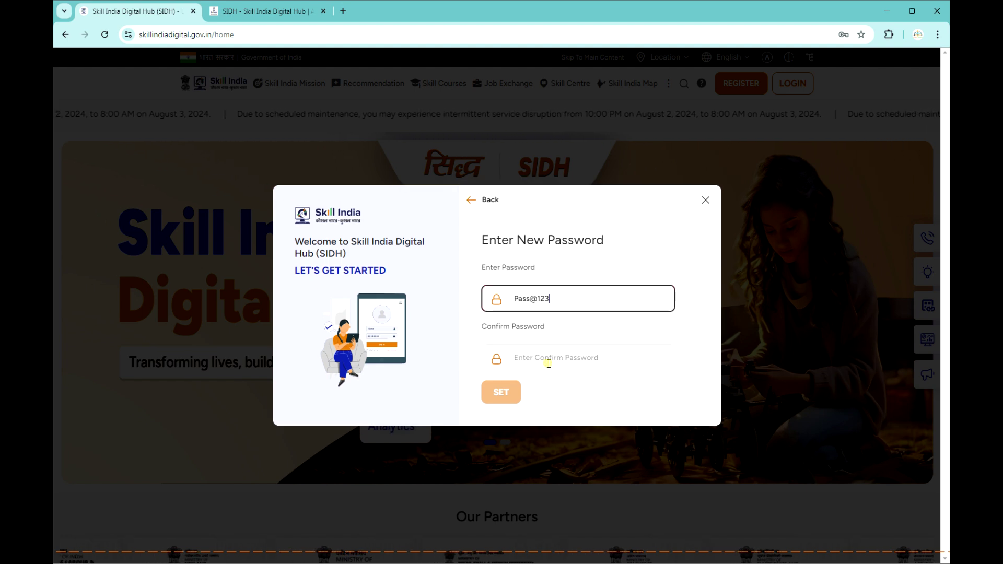
click(551, 357)
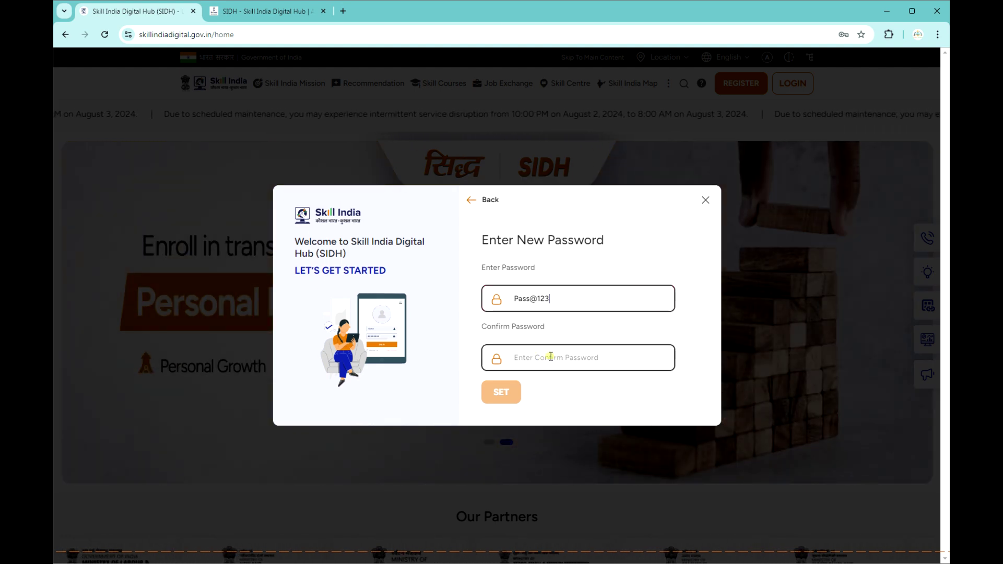
click(550, 357)
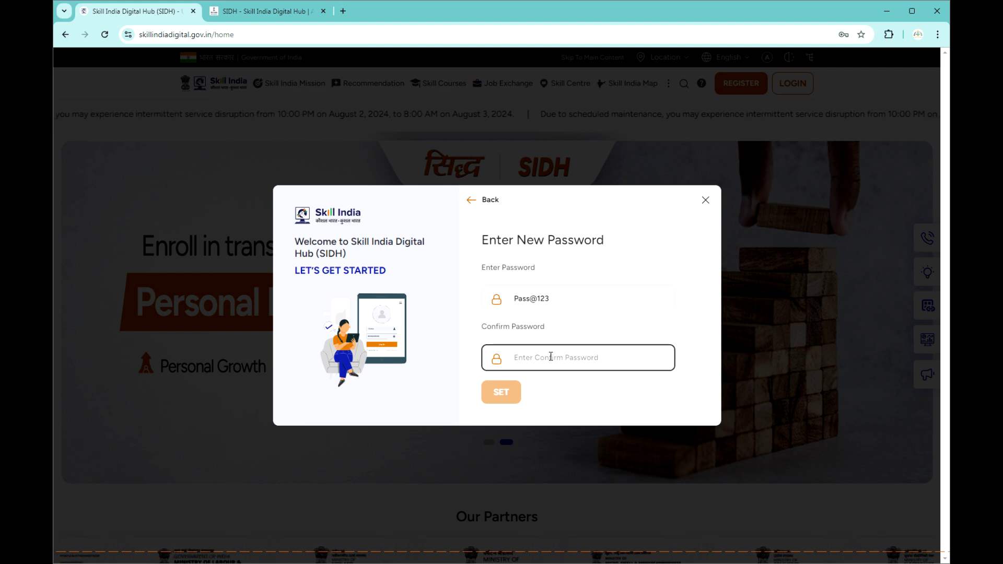
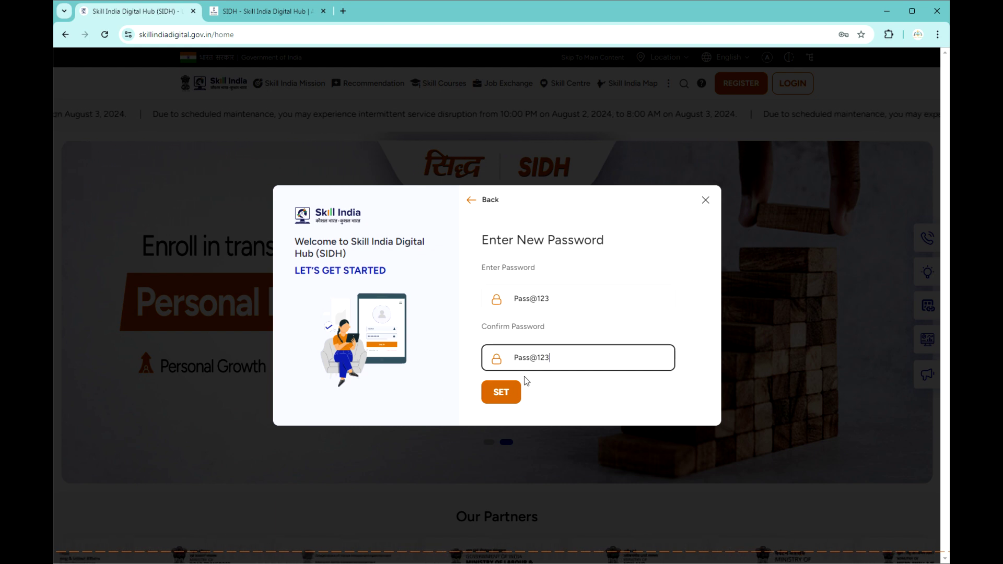
click(510, 385)
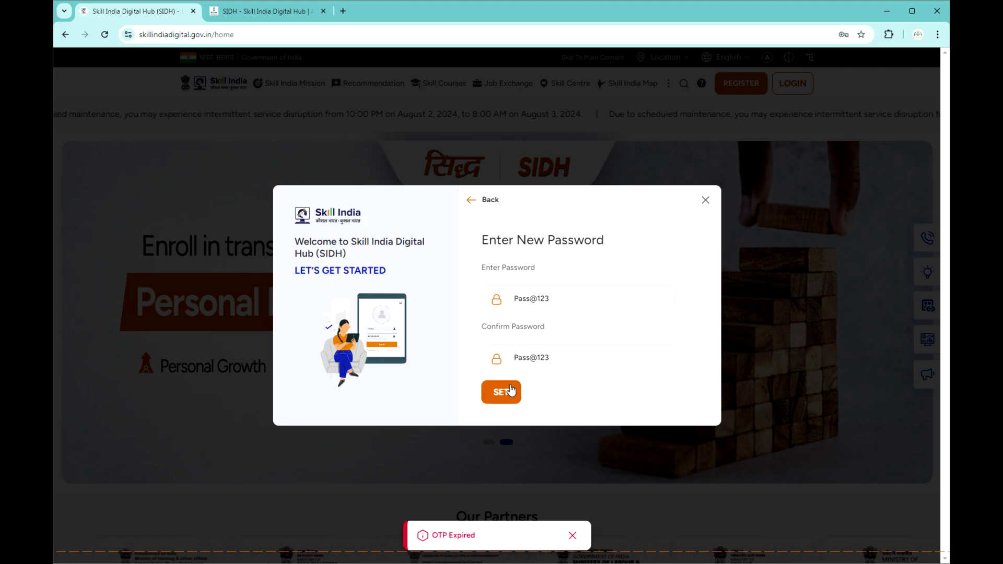
click(502, 394)
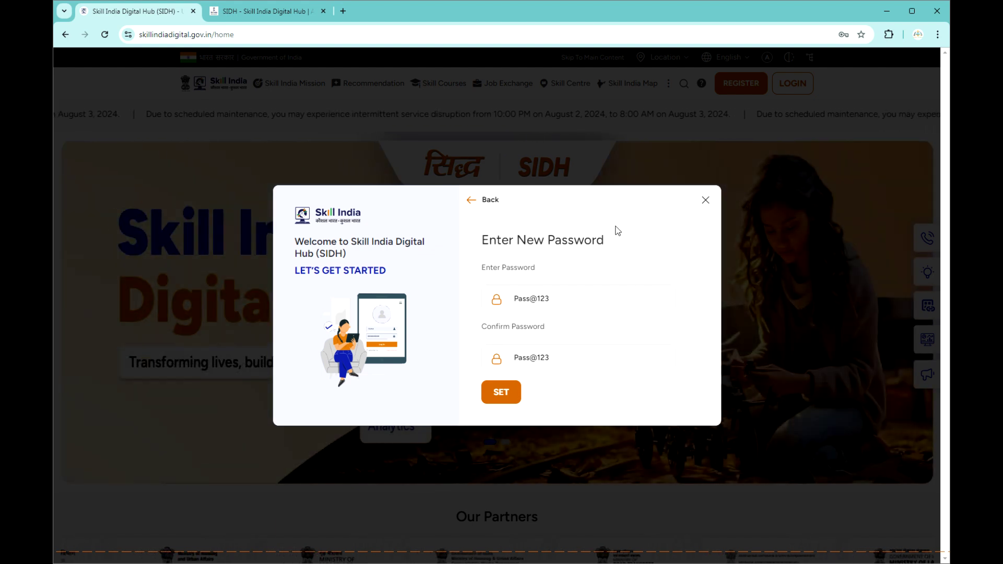
Close the reset dialog and reopen Partner login with the Project Management Unit (PMU) role
click(803, 91)
click(803, 84)
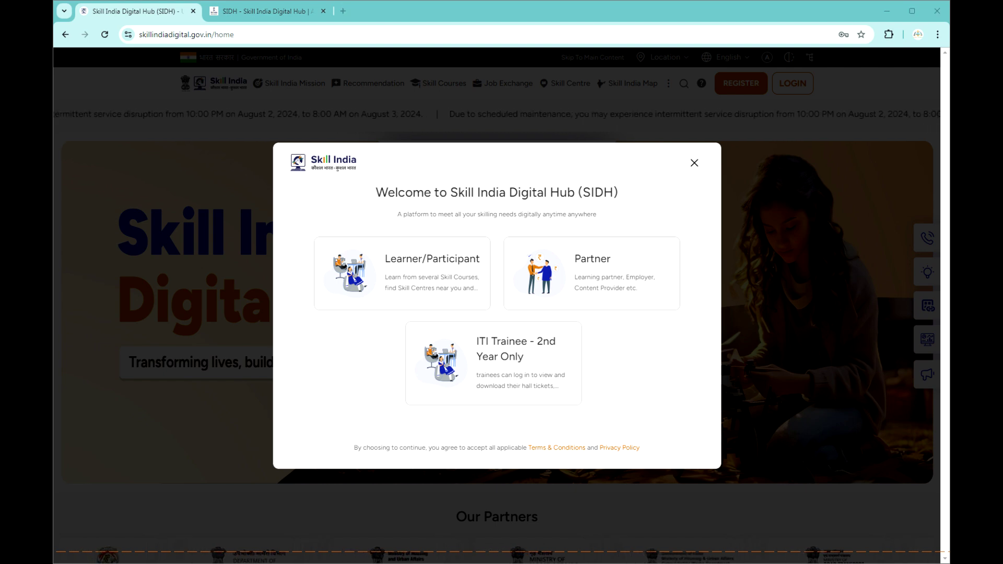
click(592, 273)
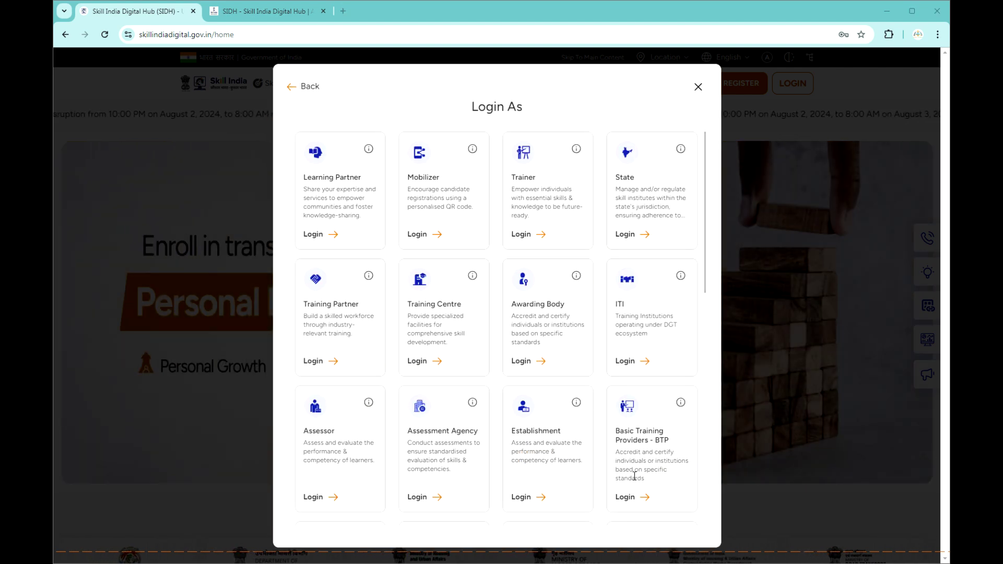
scroll(635, 477, down, 9)
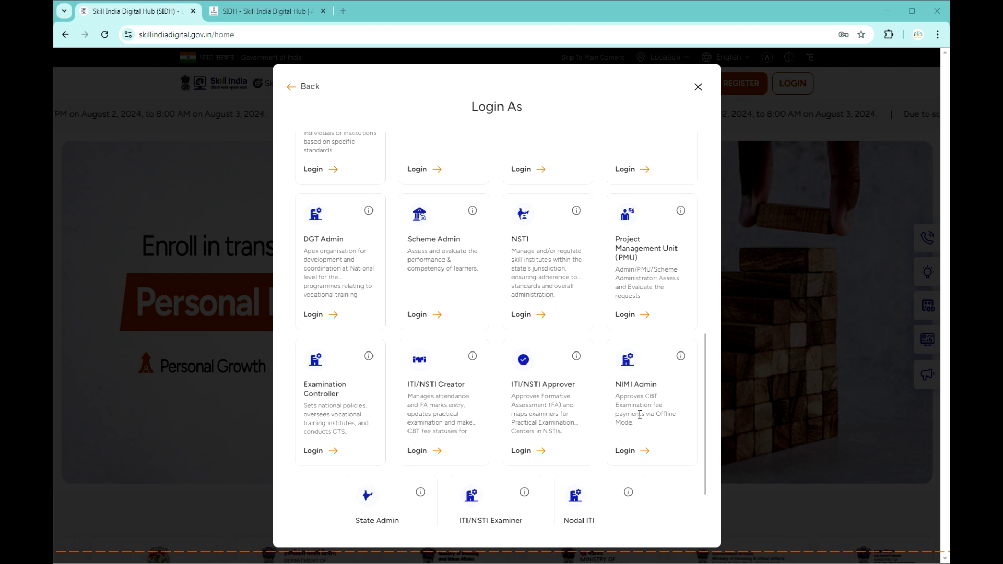
click(629, 315)
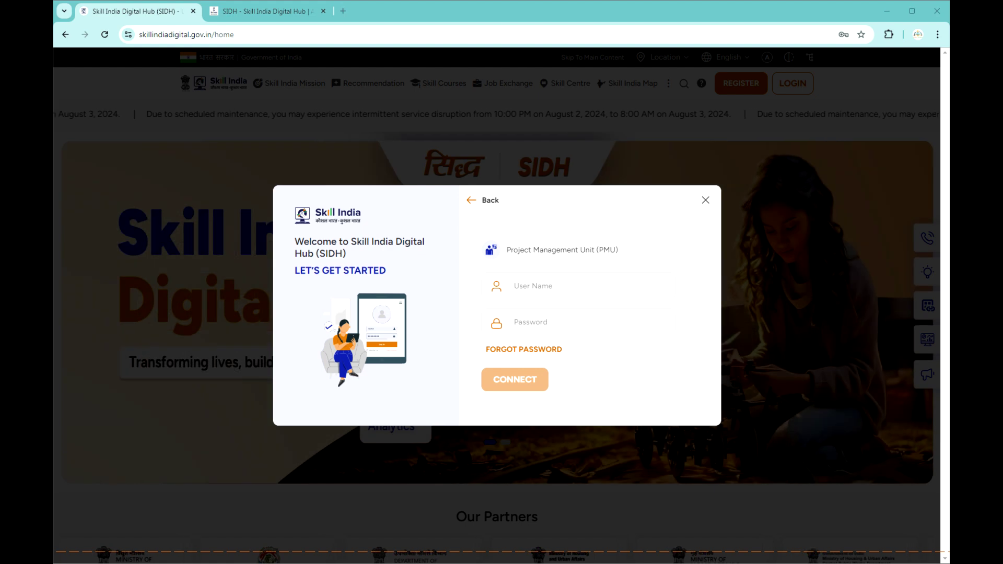
click(539, 298)
Fill the PMU login form with the saved username and password and attempt to connect
click(538, 287)
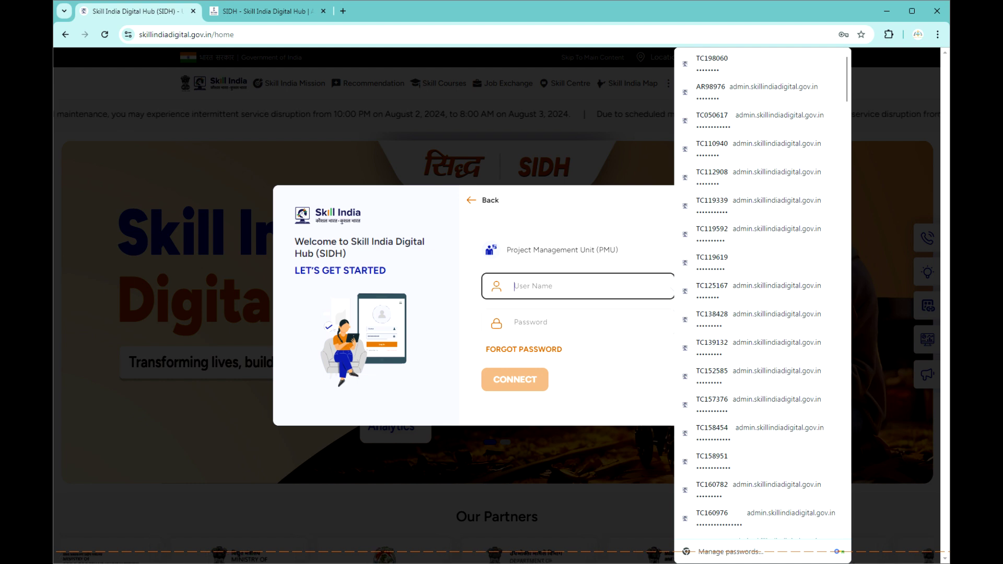
key(ctrl+v)
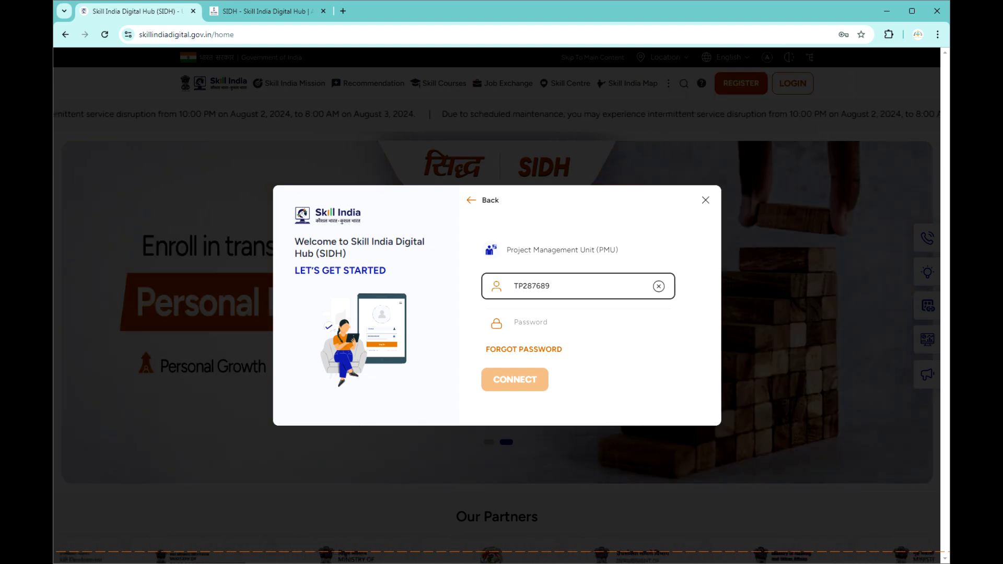
key(alt+Tab)
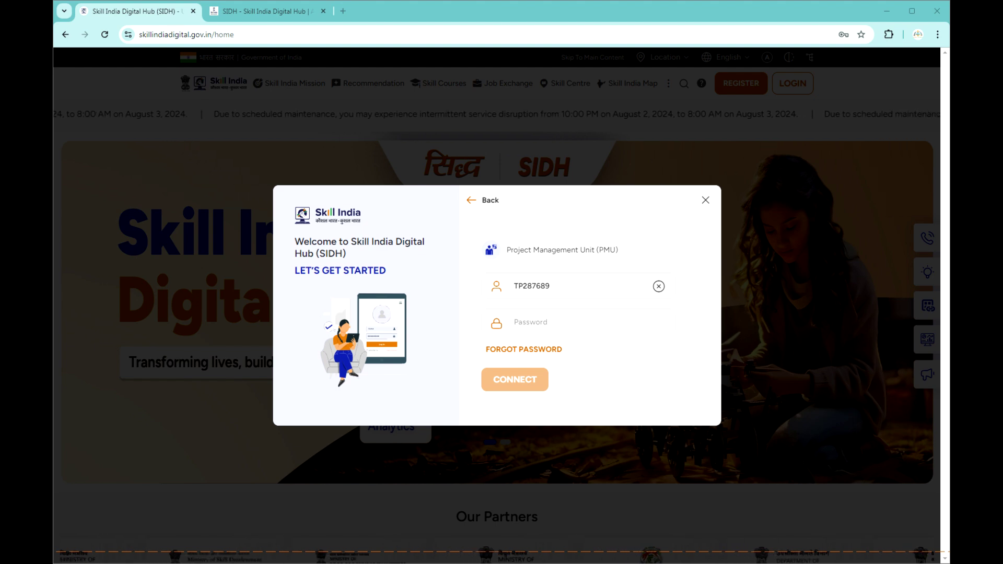
click(543, 328)
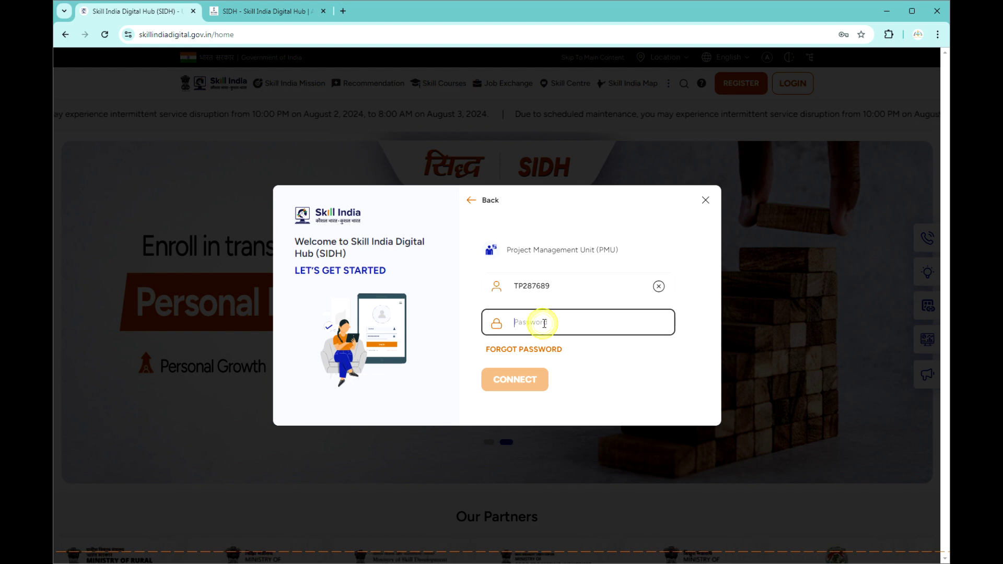
key(ctrl+v)
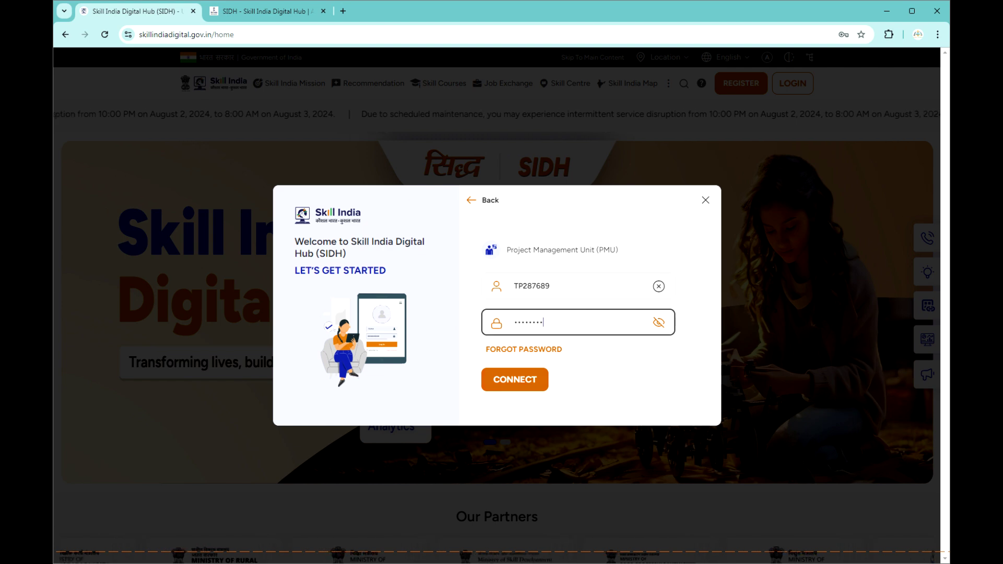
click(514, 379)
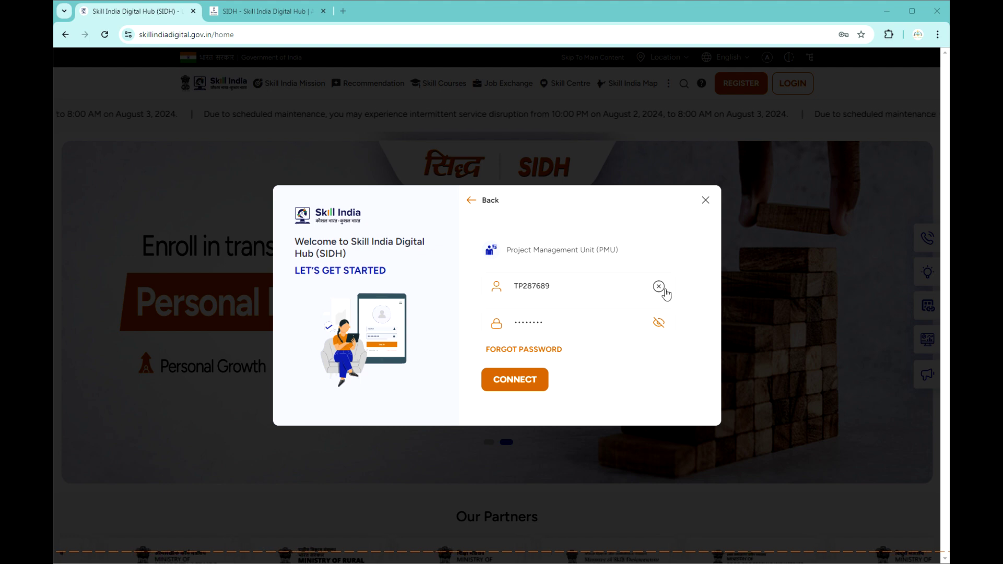
Replace the old password with the new one, log in, save it in Chrome and acknowledge the warning
click(551, 323)
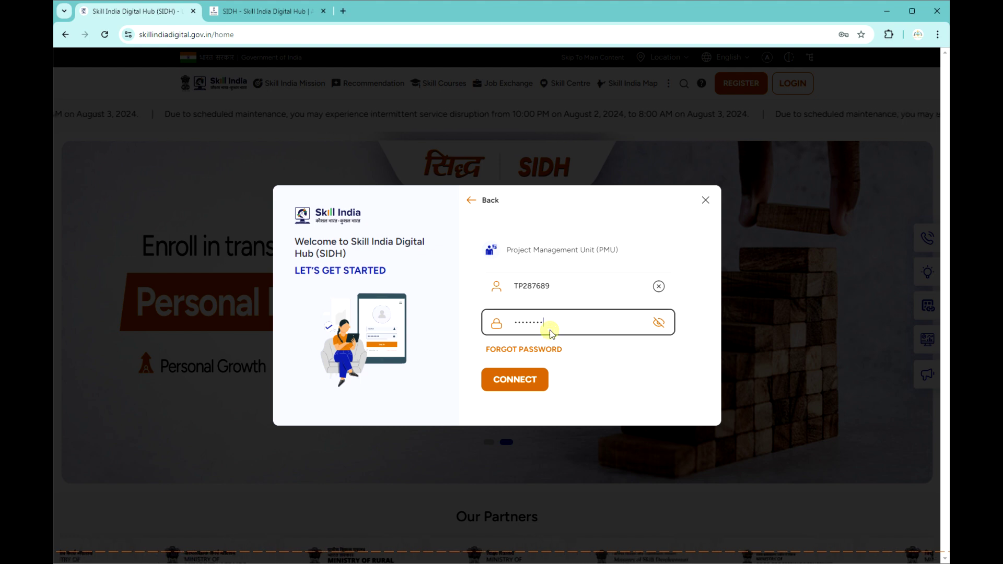
double_click(518, 323)
key(ctrl+v)
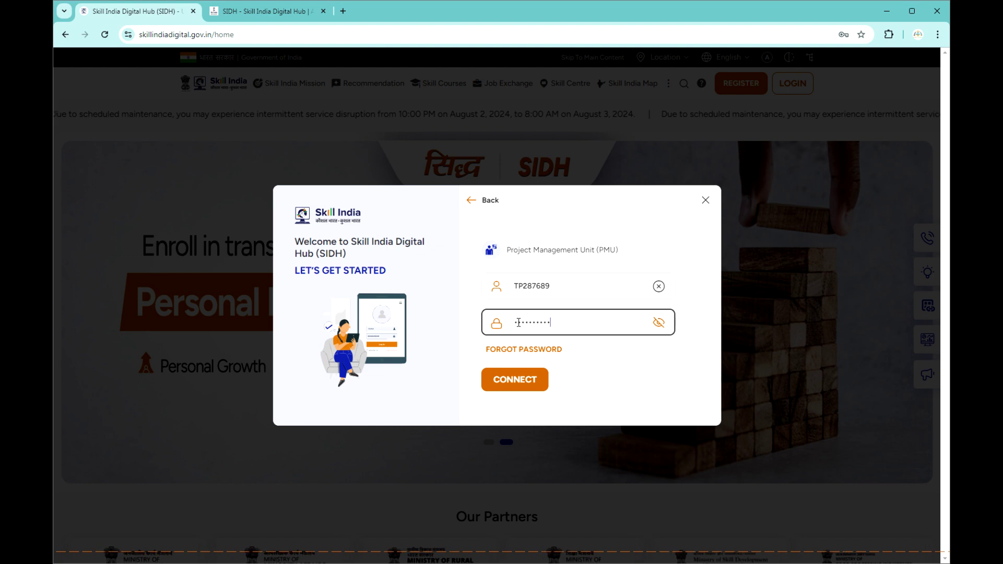
click(523, 382)
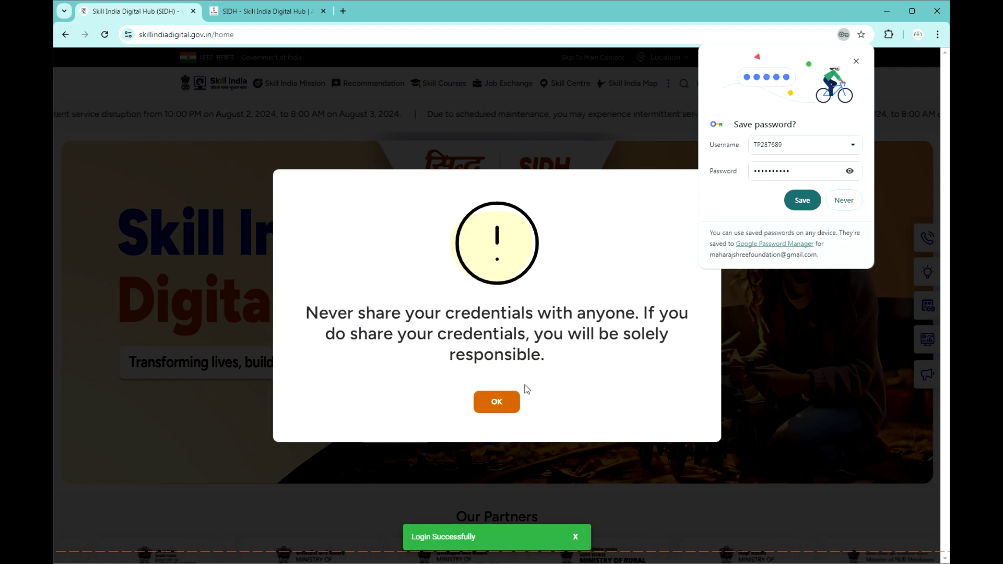
click(803, 200)
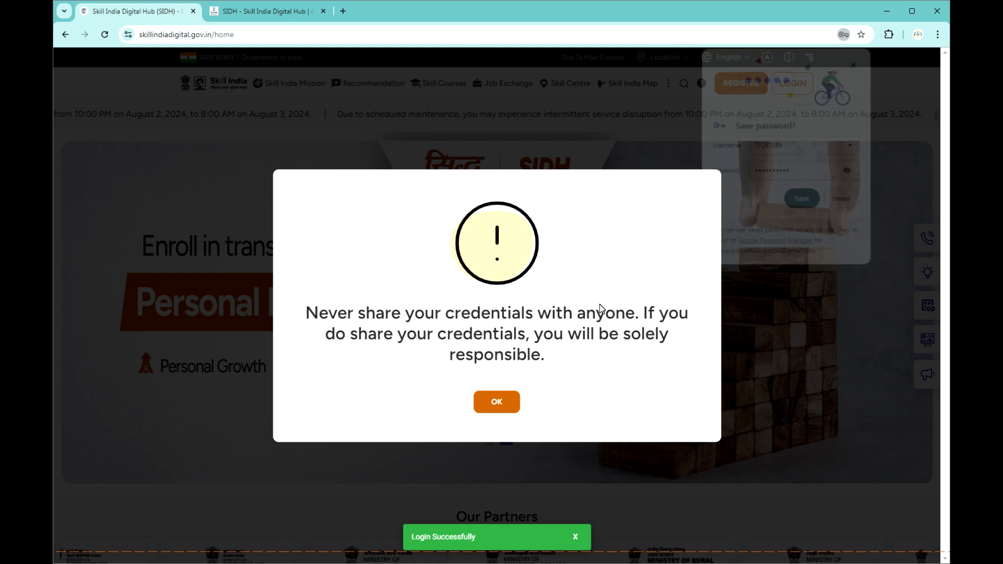
click(501, 405)
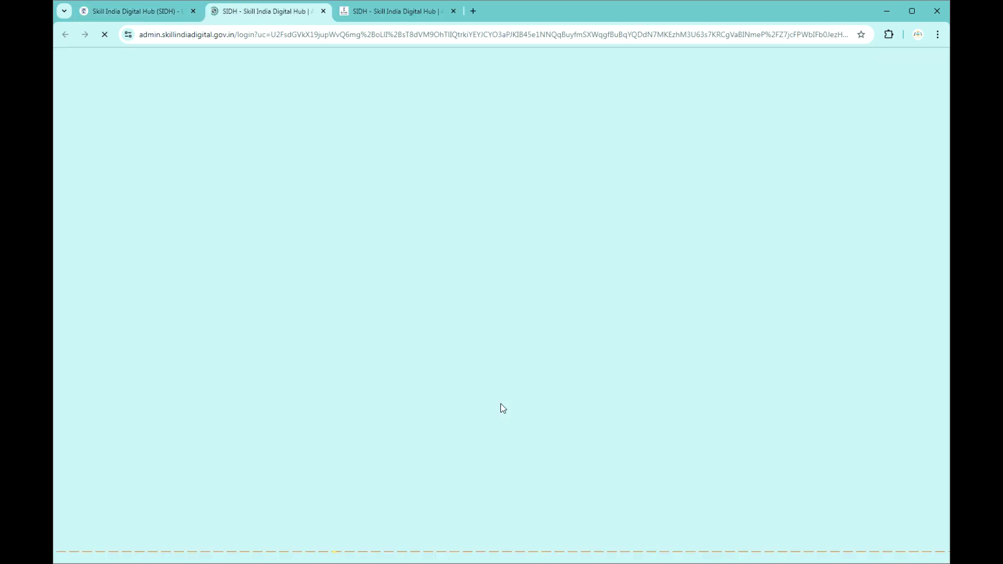